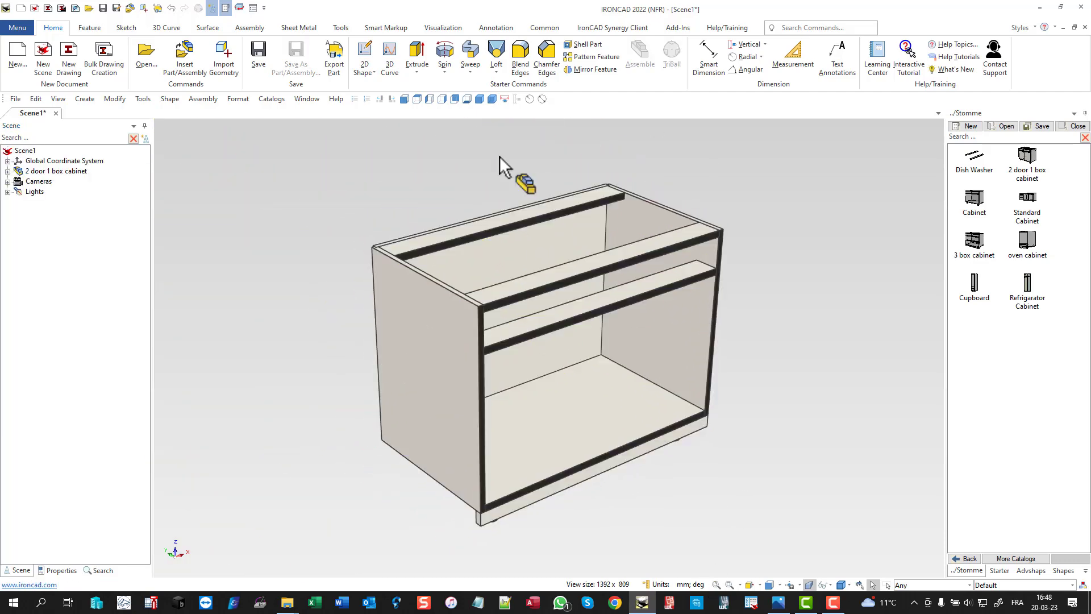
Step: Replace the 2 door 1 box cabinet with a Standard Cabinet, checking each one with hidden edges shown and returning to visible edges only
{"action": "left_click", "coordinate": [491, 99]}
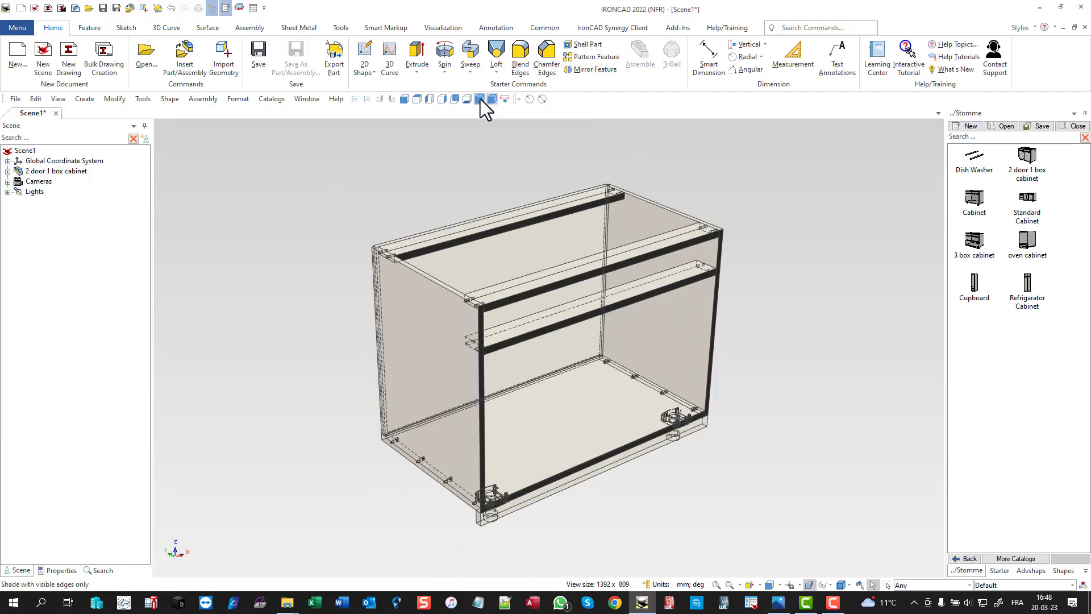
{"action": "left_click", "coordinate": [480, 99]}
{"action": "left_click", "coordinate": [65, 171]}
{"action": "key", "text": "Delete"}
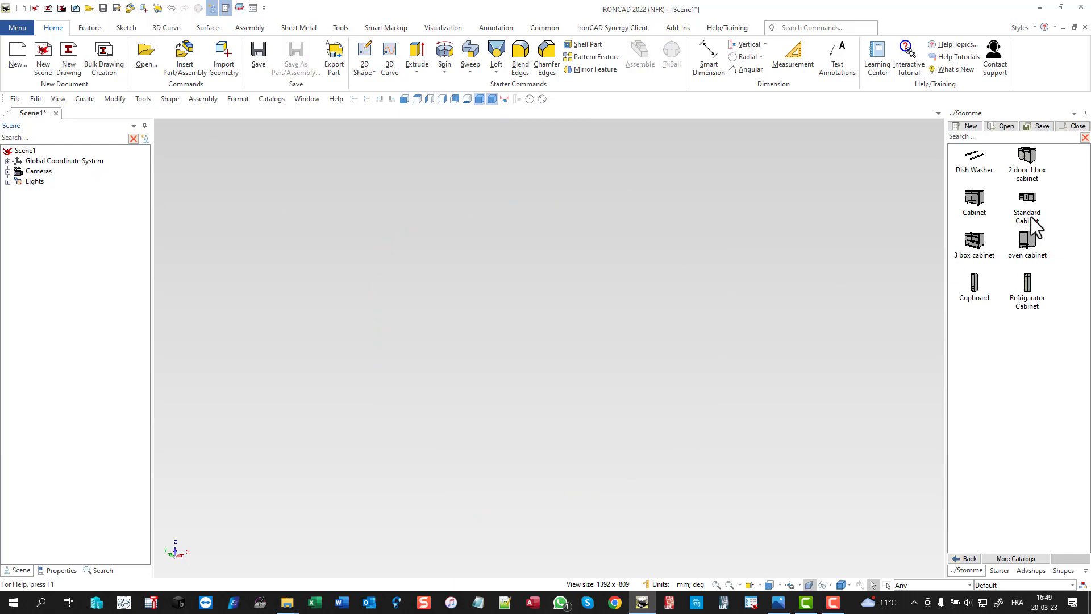
{"action": "left_click", "coordinate": [492, 99]}
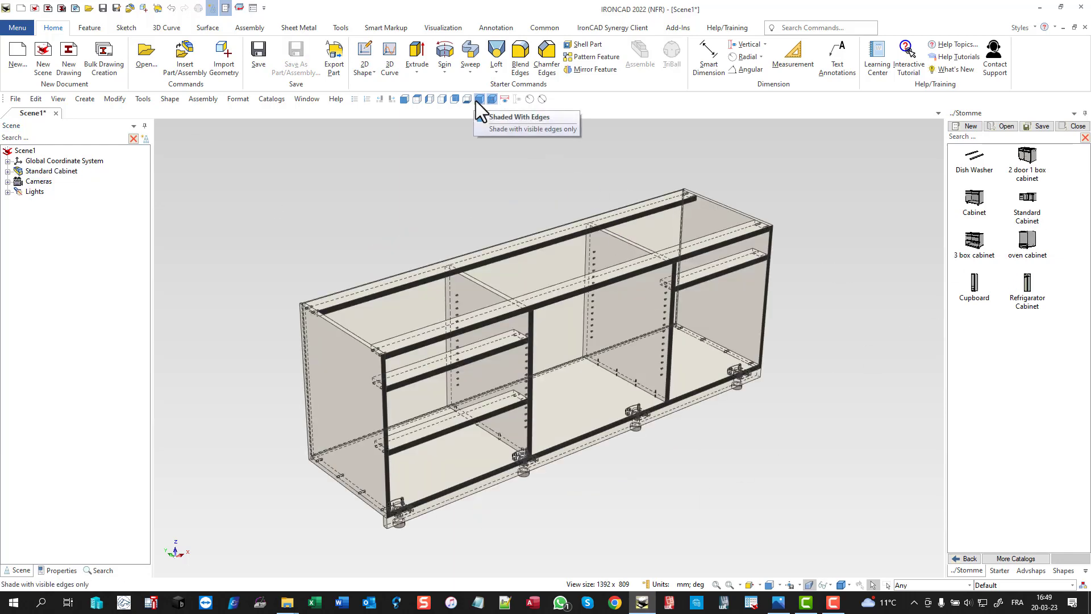
{"action": "left_click", "coordinate": [477, 100]}
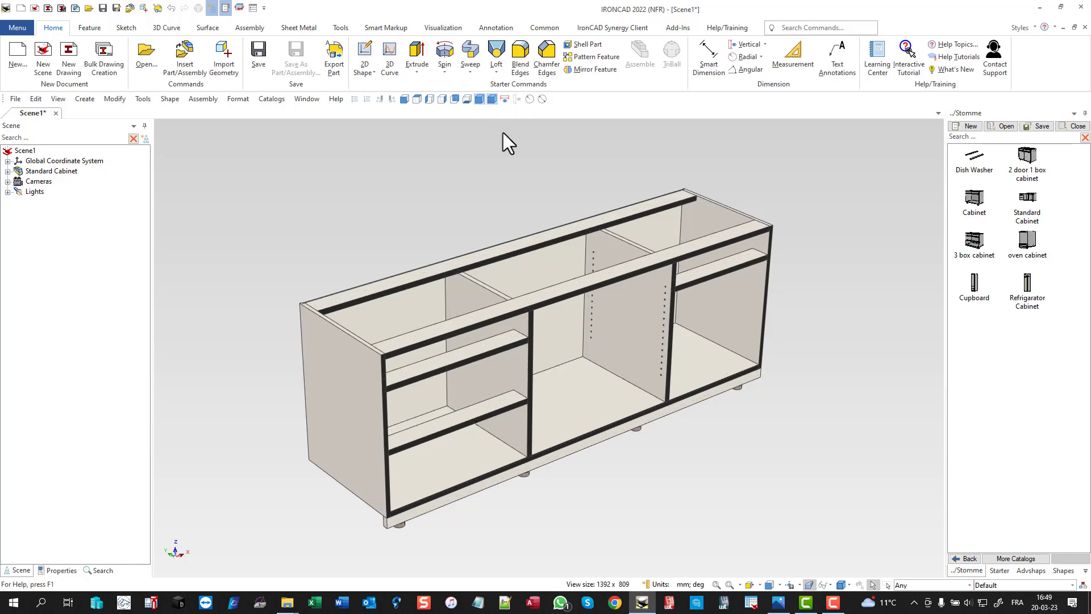
Step: Open the Cabinet Manager for the Standard Cabinet and review its cabinet parameters from WIDTH1 to PLINT
{"action": "left_click", "coordinate": [527, 245]}
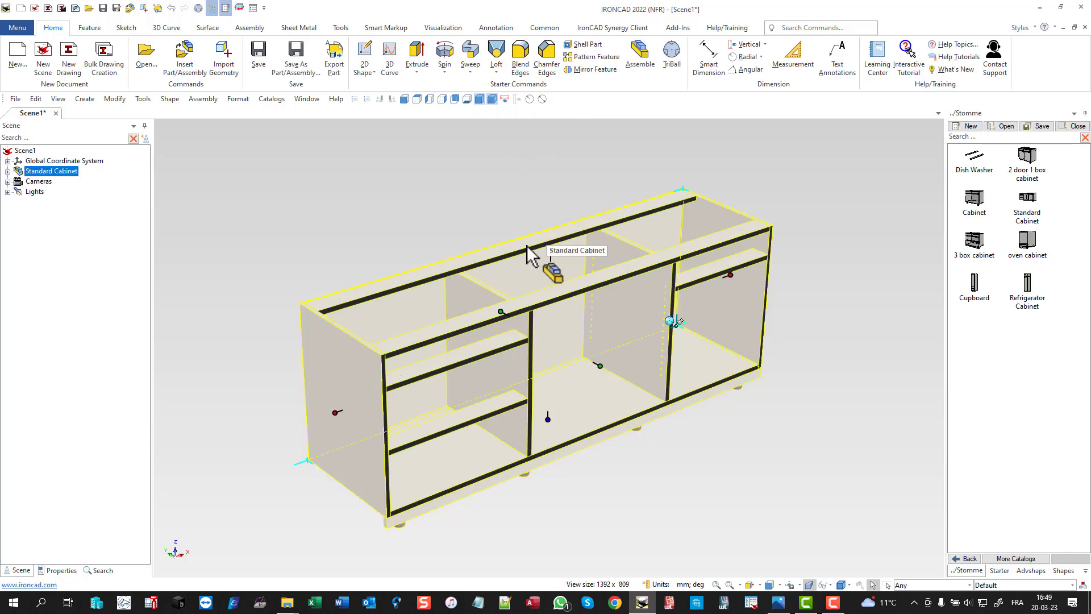
{"action": "right_click", "coordinate": [527, 245]}
{"action": "left_click", "coordinate": [564, 372]}
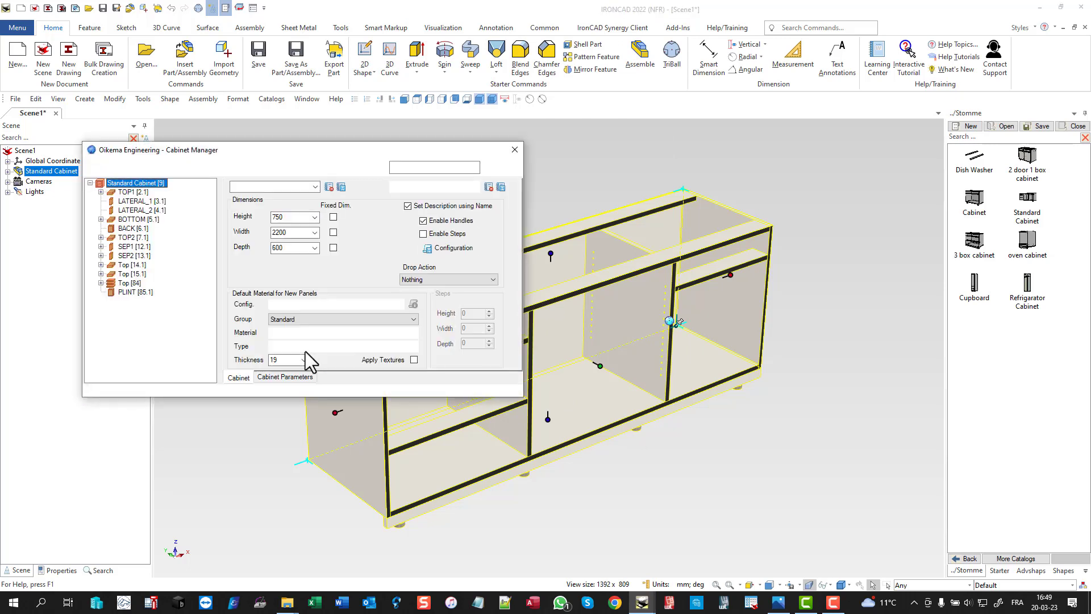
{"action": "left_click", "coordinate": [309, 375]}
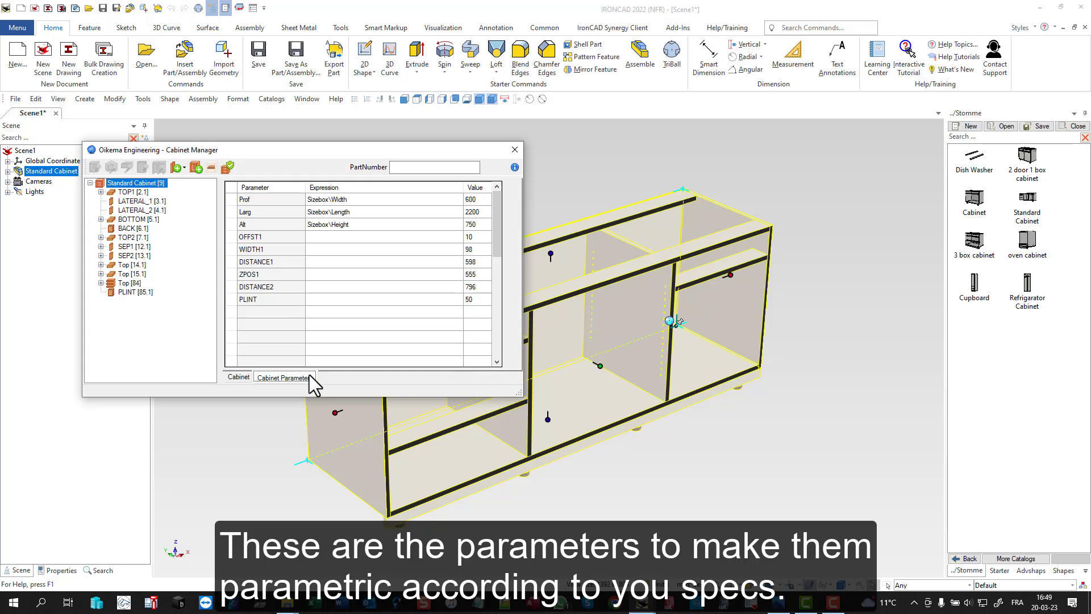
{"action": "left_click", "coordinate": [275, 251]}
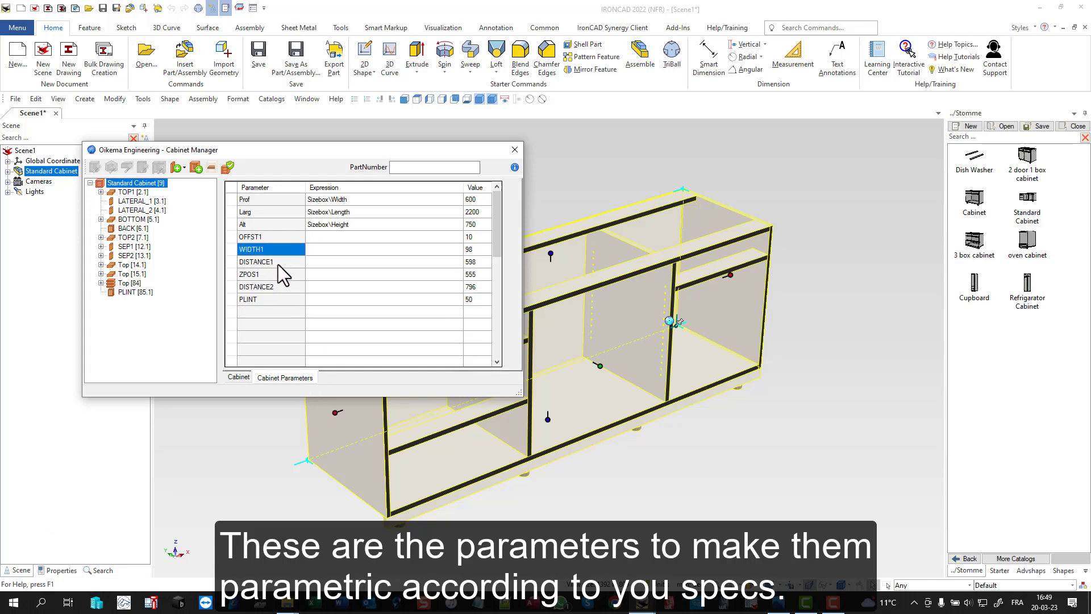
{"action": "left_click", "coordinate": [278, 264]}
{"action": "left_click", "coordinate": [278, 275]}
{"action": "left_click", "coordinate": [280, 288]}
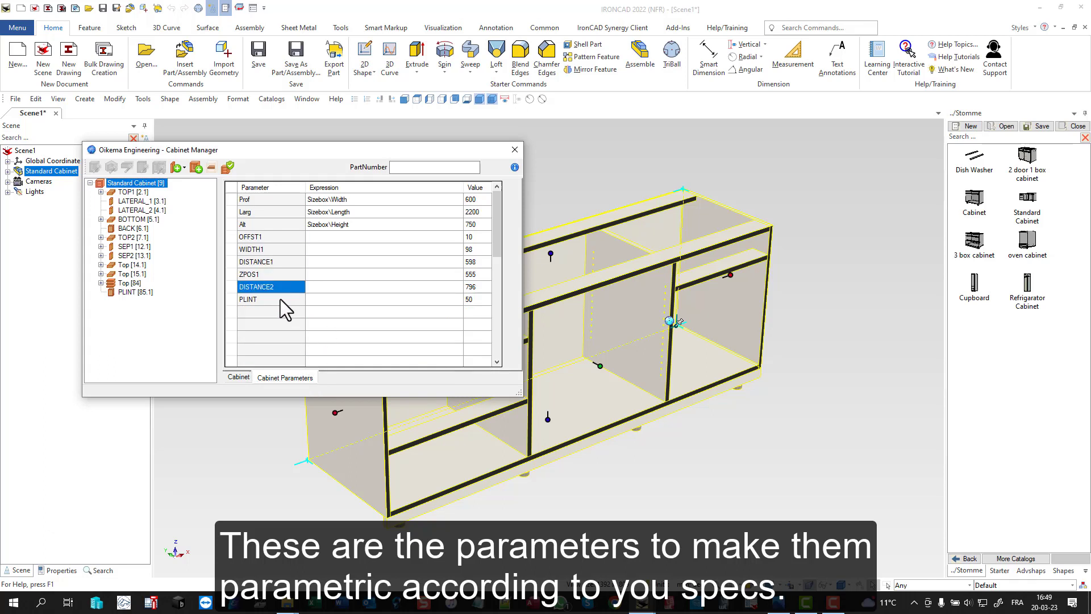
{"action": "left_click", "coordinate": [281, 299]}
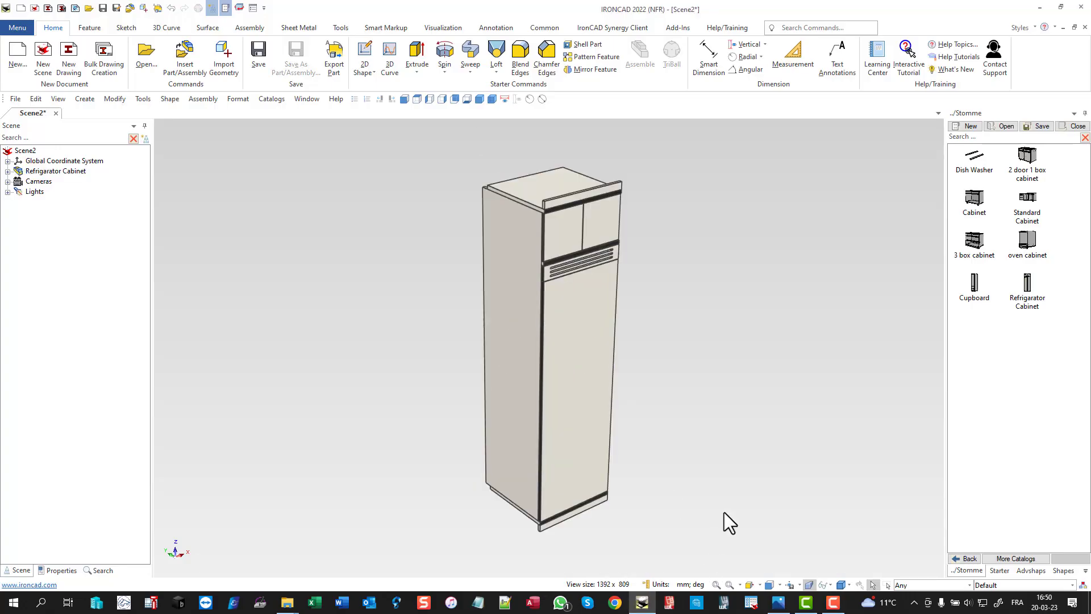
Step: Place a second Refrigerator Cabinet against the first one's side panel and attach a Cupboard to the end of the pair
{"action": "middle_click_drag", "start_coordinate": [730, 523], "coordinate": [705, 326]}
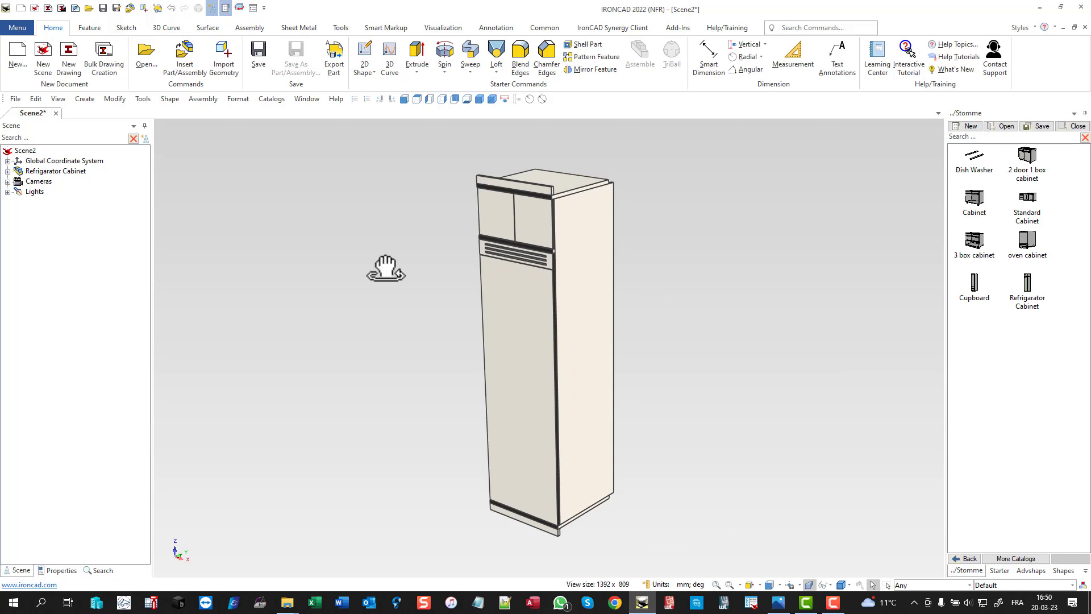
{"action": "middle_click_drag", "start_coordinate": [385, 269], "coordinate": [390, 266]}
{"action": "left_click_drag", "start_coordinate": [764, 388], "coordinate": [594, 445]}
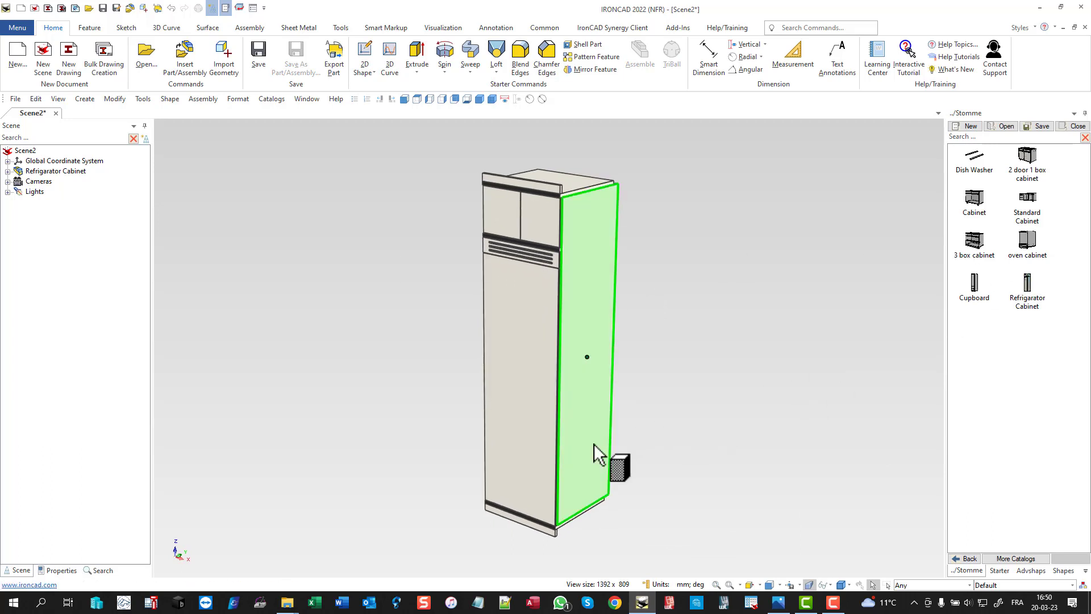
{"action": "left_click", "coordinate": [824, 547]}
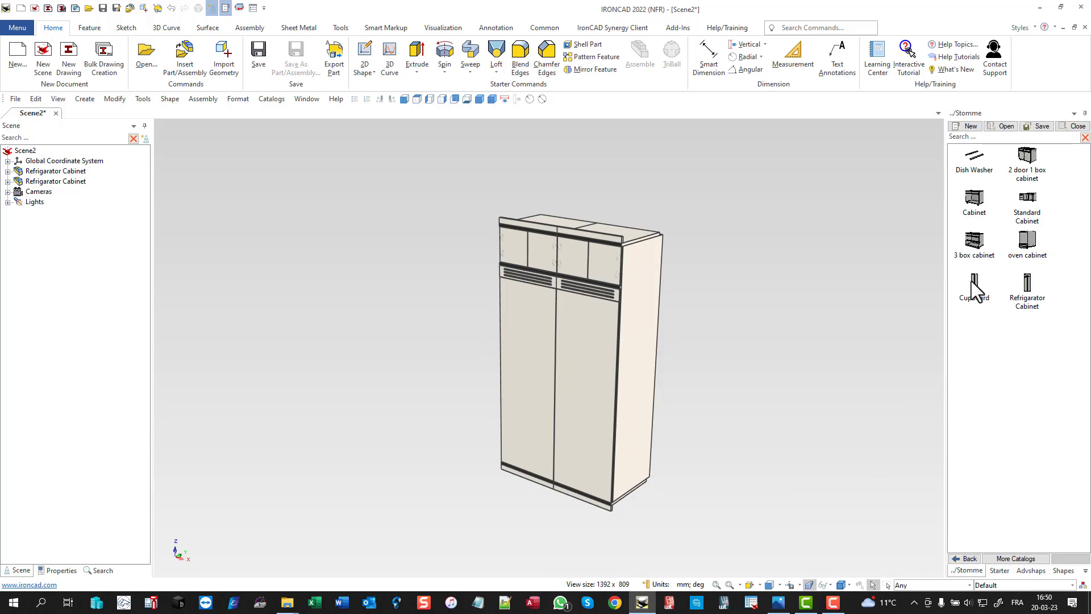
{"action": "left_click_drag", "start_coordinate": [973, 290], "coordinate": [638, 433]}
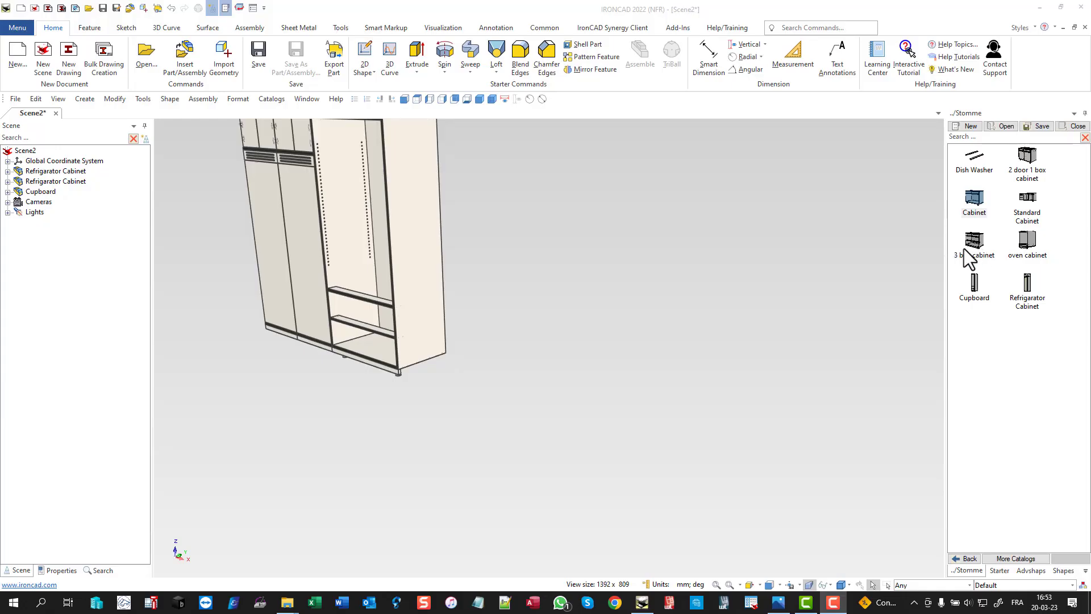
Step: Place a 3 box cabinet against the Cupboard's side and move it with its anchor 1000 mm away along the row using the TriBall
{"action": "left_click_drag", "start_coordinate": [964, 248], "coordinate": [426, 325]}
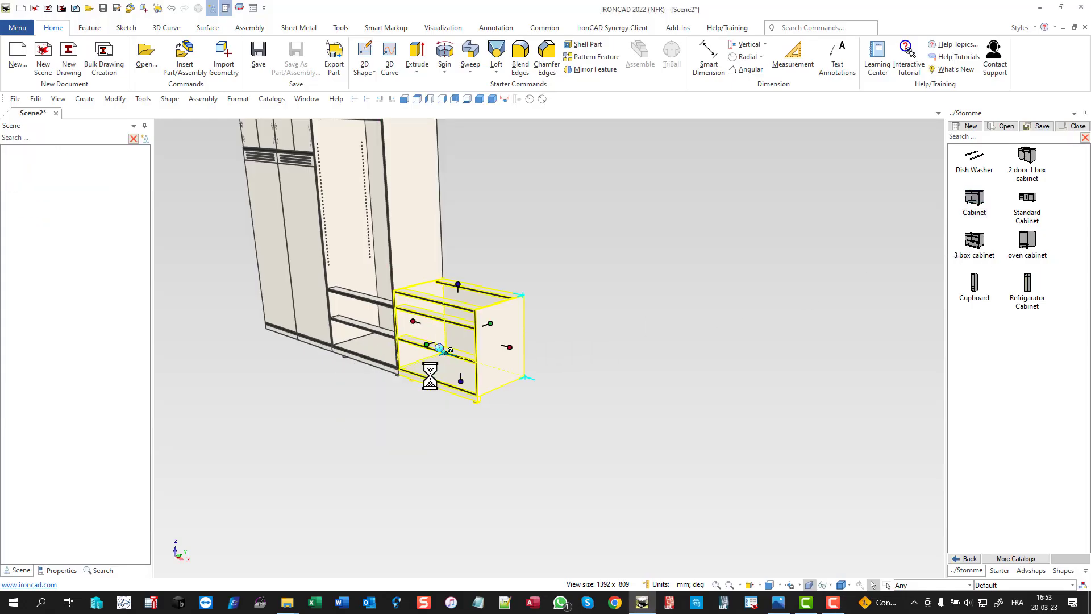
{"action": "key", "text": "F10"}
{"action": "right_click", "coordinate": [461, 322]}
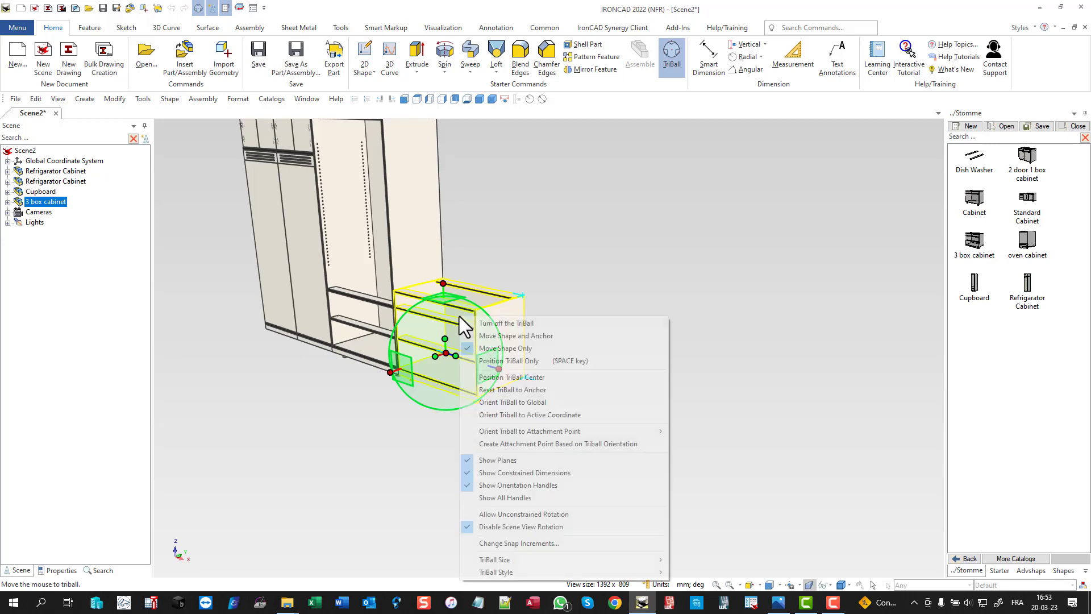
{"action": "left_click", "coordinate": [512, 336]}
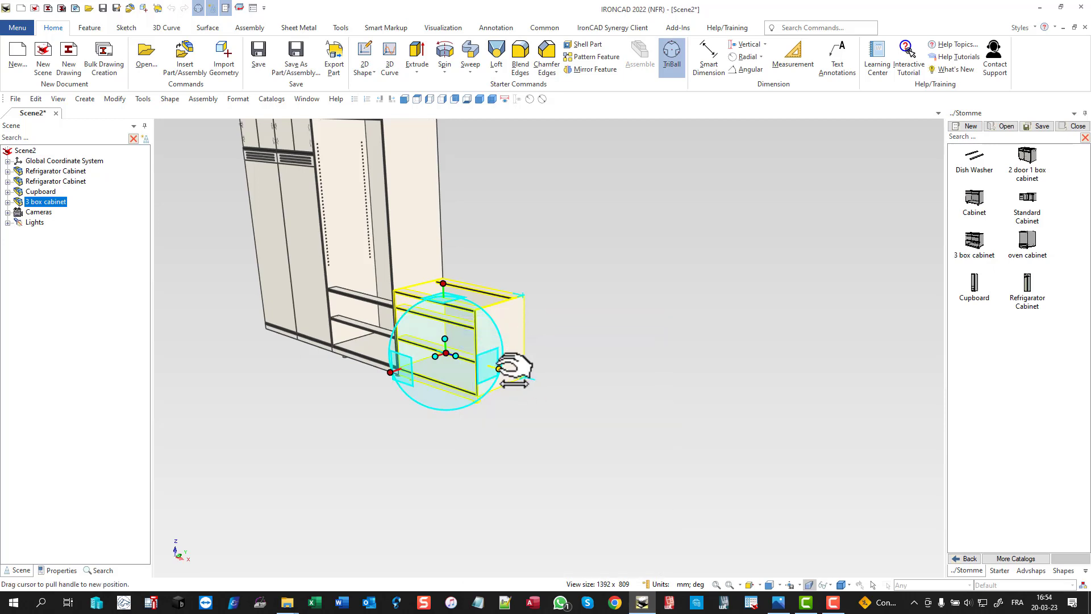
{"action": "right_click_drag", "start_coordinate": [499, 368], "coordinate": [528, 377]}
{"action": "left_click", "coordinate": [539, 376]}
{"action": "type", "text": "1"}
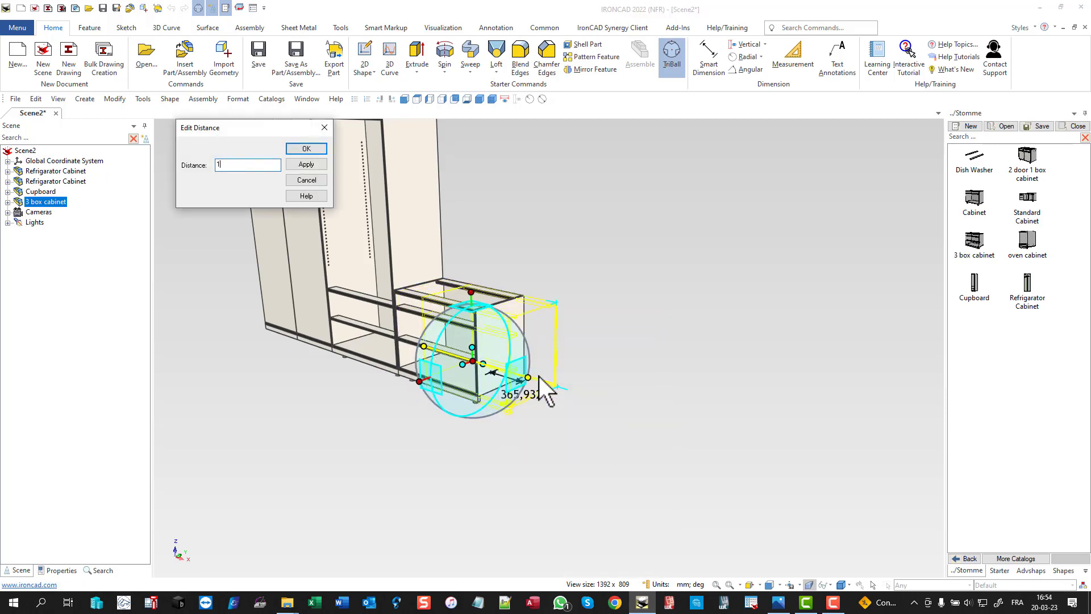
{"action": "type", "text": "000"}
{"action": "key", "text": "Return"}
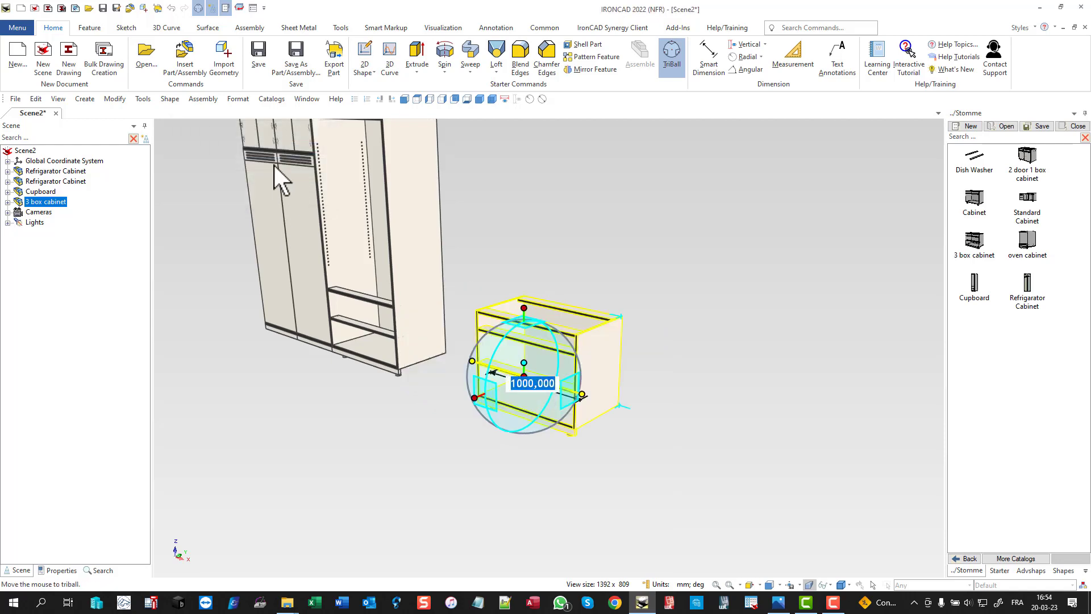
{"action": "key", "text": "F10"}
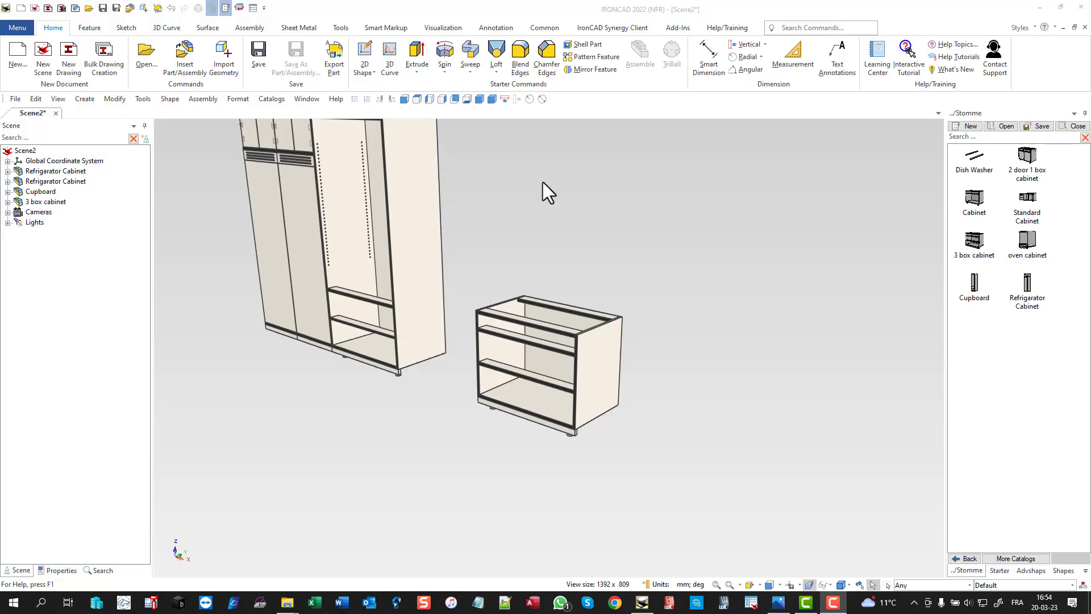
Step: Attach an oven cabinet to the side of the 3 box cabinet and a Standard Cabinet to the oven cabinet's free side
{"action": "left_click_drag", "start_coordinate": [1027, 239], "coordinate": [643, 411]}
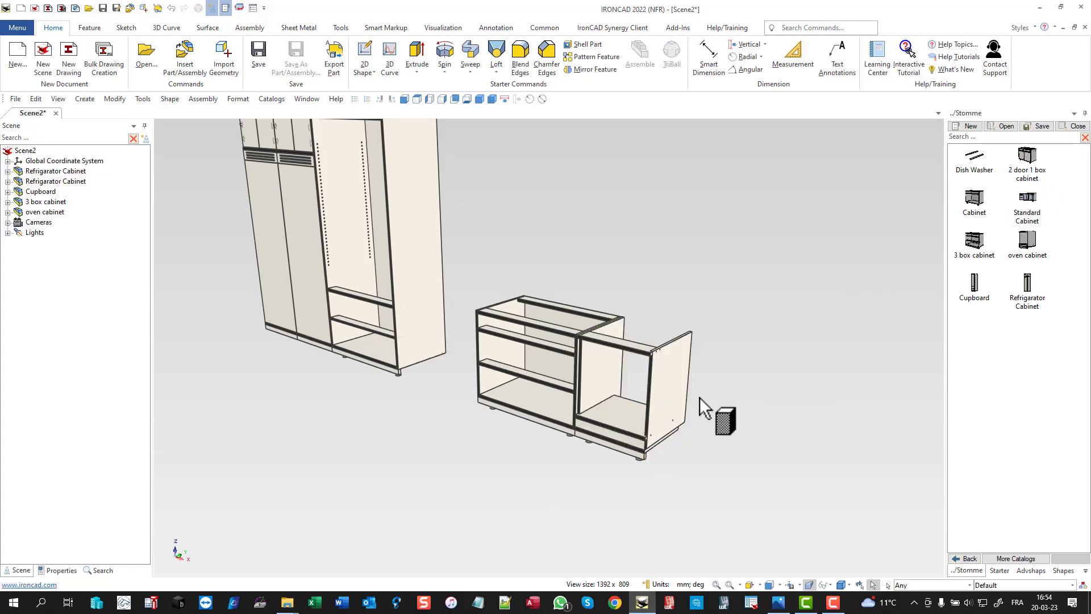
{"action": "left_click_drag", "start_coordinate": [700, 397], "coordinate": [676, 419]}
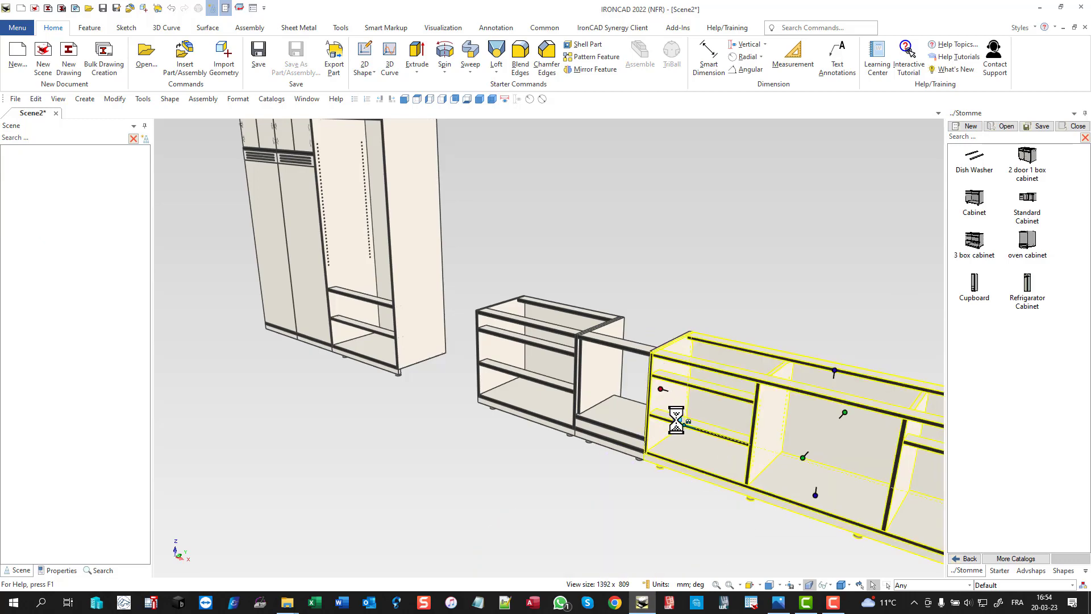
{"action": "key", "text": "F8"}
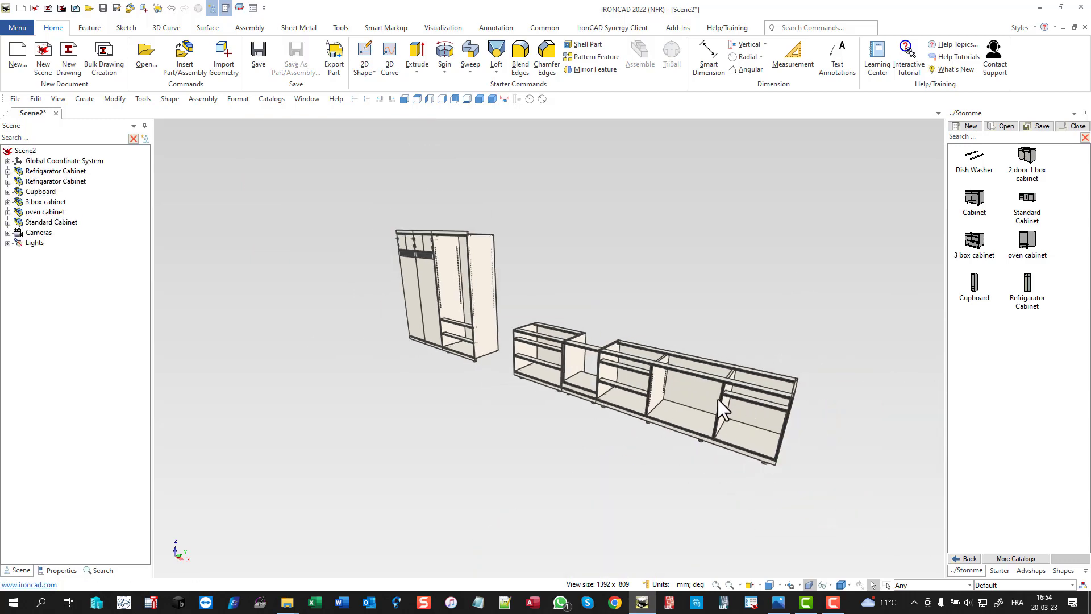
Step: Attach a Cabinet to the end of the Standard Cabinet and move it with its anchor 600 mm away along the row
{"action": "scroll", "coordinate": [894, 267], "scroll_direction": "up", "scroll_amount": 3}
{"action": "left_click_drag", "start_coordinate": [974, 197], "coordinate": [643, 385]}
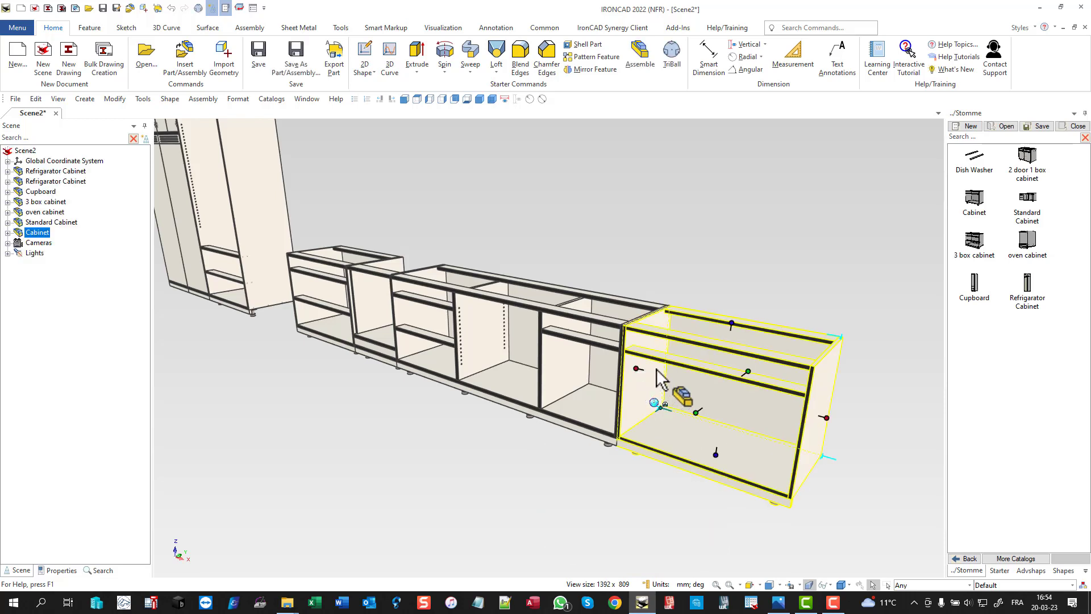
{"action": "key", "text": "F10"}
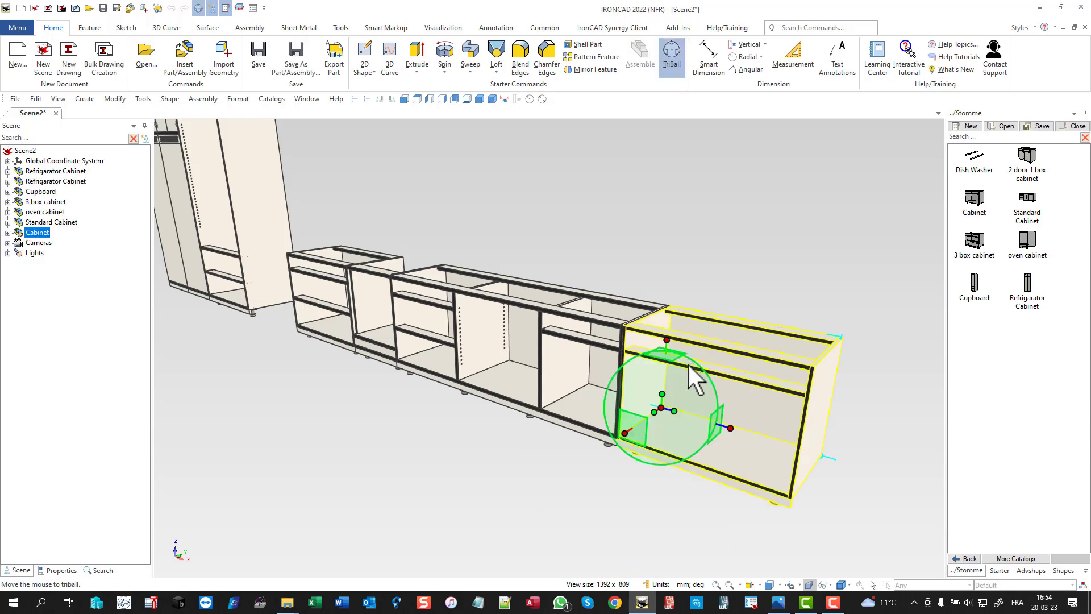
{"action": "right_click", "coordinate": [693, 364]}
{"action": "left_click", "coordinate": [738, 119]}
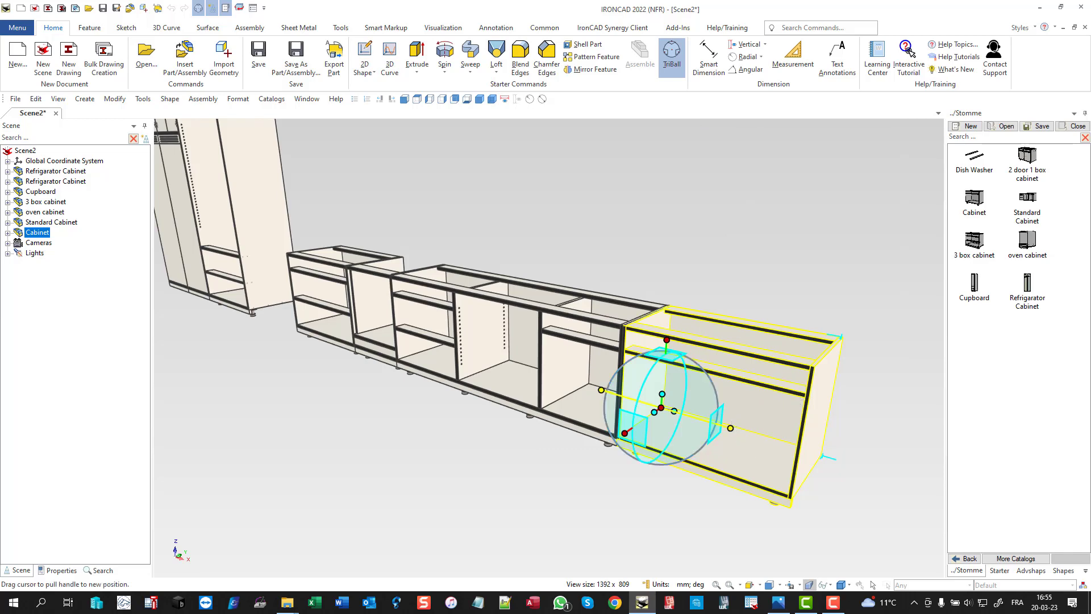
{"action": "right_click_drag", "start_coordinate": [731, 428], "coordinate": [741, 431]}
{"action": "left_click", "coordinate": [768, 436]}
{"action": "type", "text": "600"}
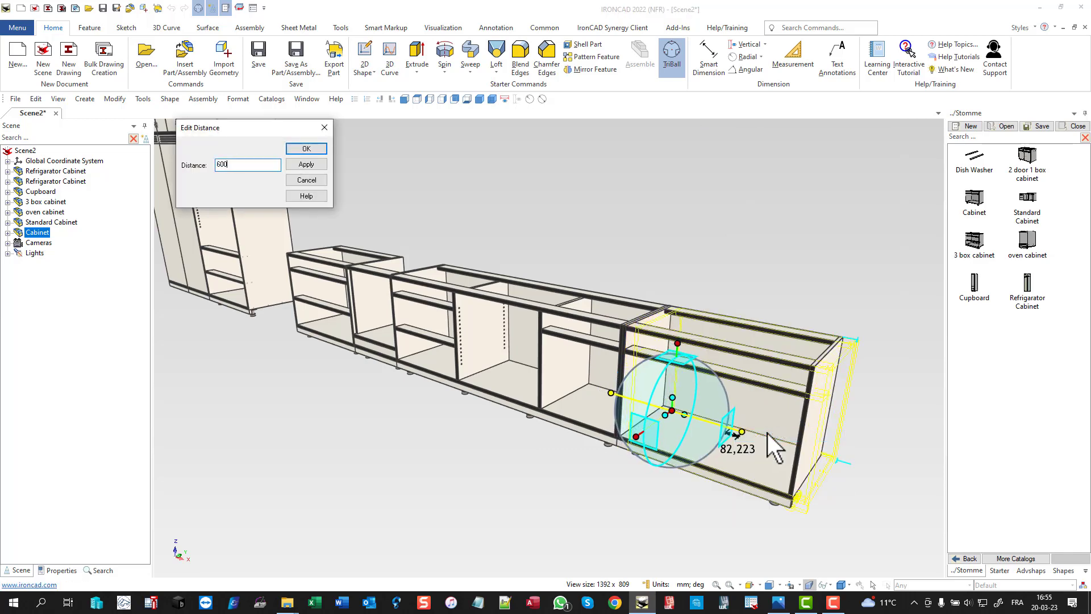
{"action": "key", "text": "Return"}
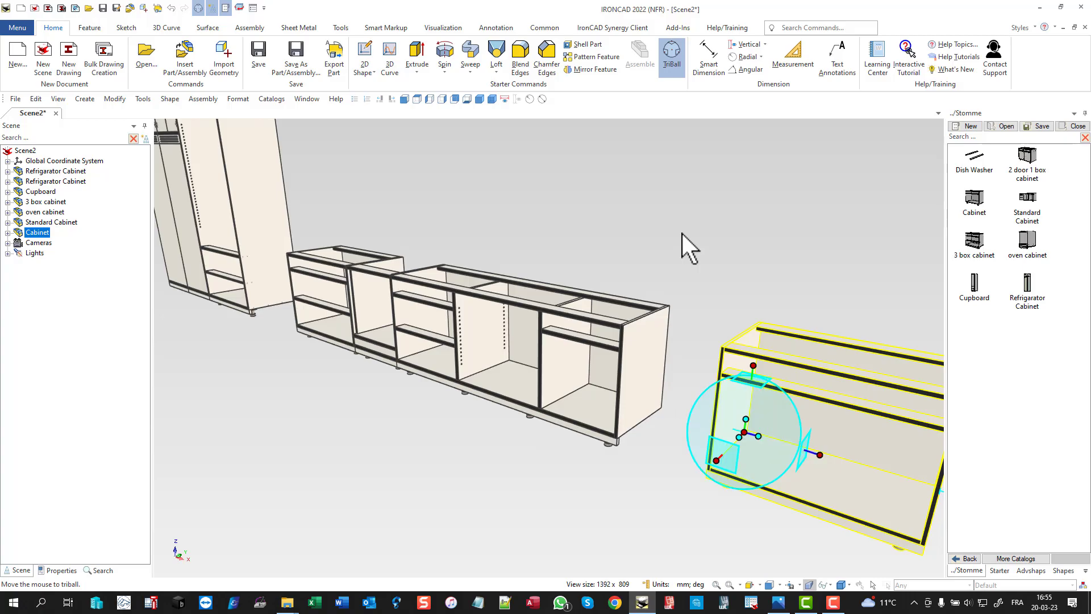
{"action": "left_click", "coordinate": [682, 233]}
Step: Place a Dish Washer unit against the Standard Cabinet's end panel to bridge the gap to the last Cabinet
{"action": "key", "text": "F6"}
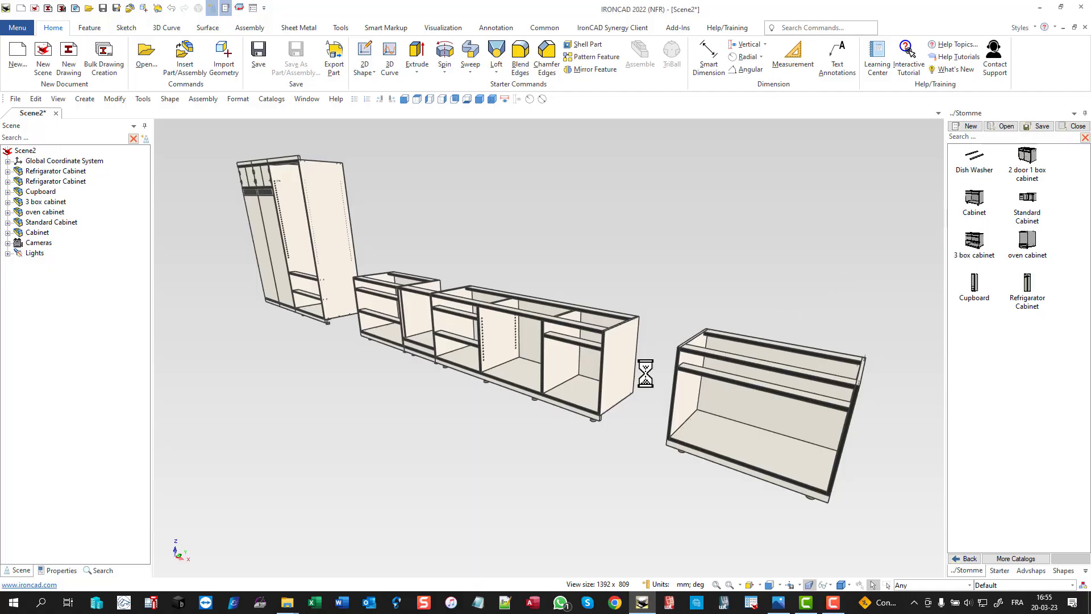
{"action": "left_click_drag", "start_coordinate": [626, 374], "coordinate": [627, 374]}
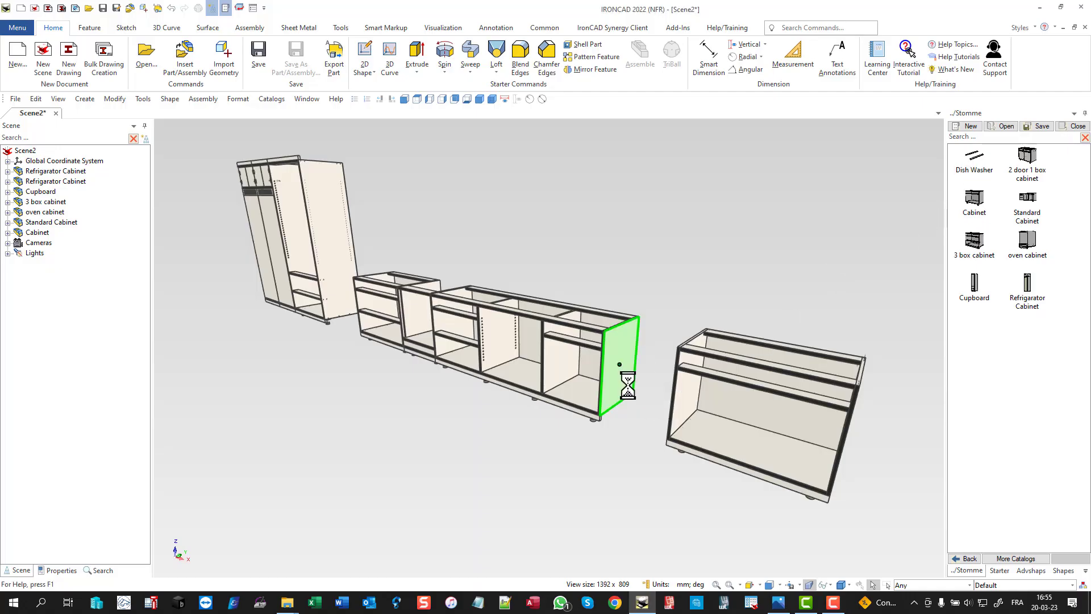
{"action": "left_click", "coordinate": [653, 245]}
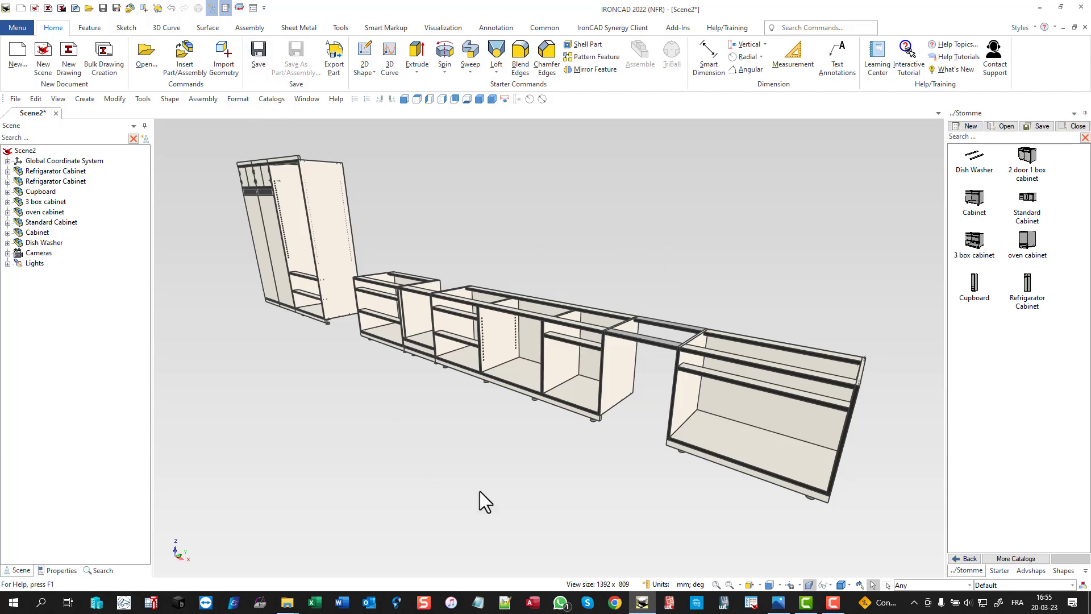
Step: Show the whole cabinet row from the front and apply Update Features to the scene
{"action": "left_click", "coordinate": [768, 585]}
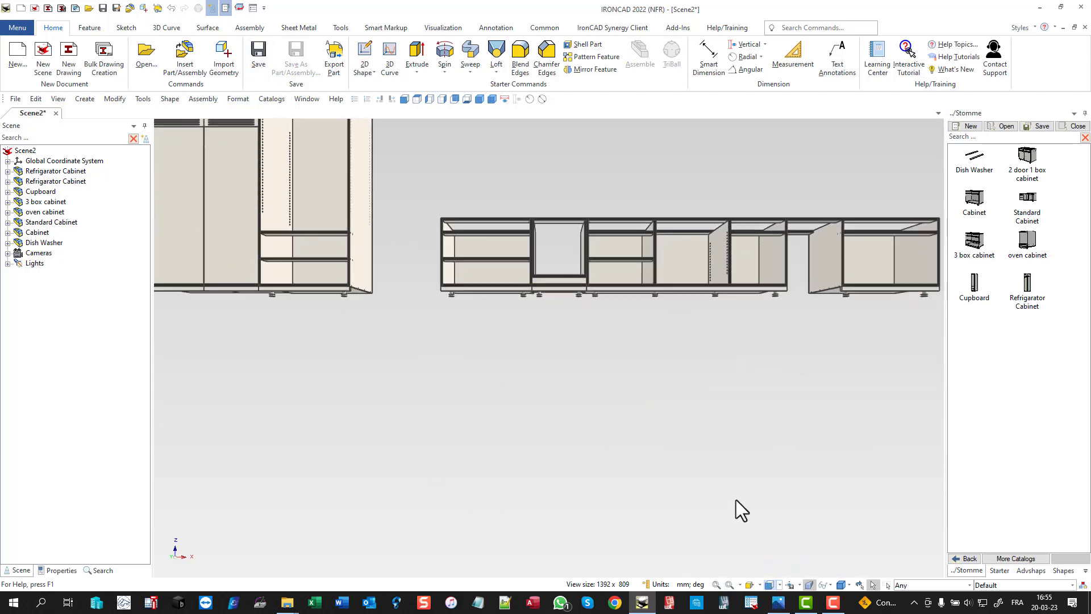
{"action": "left_click", "coordinate": [714, 584]}
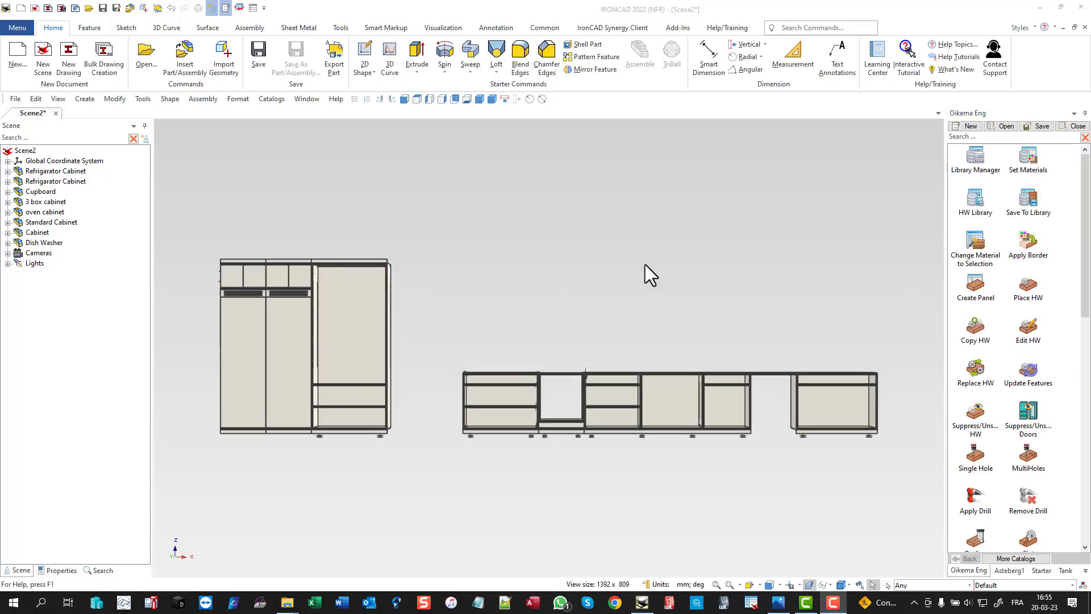
{"action": "left_click_drag", "start_coordinate": [1034, 379], "coordinate": [650, 293]}
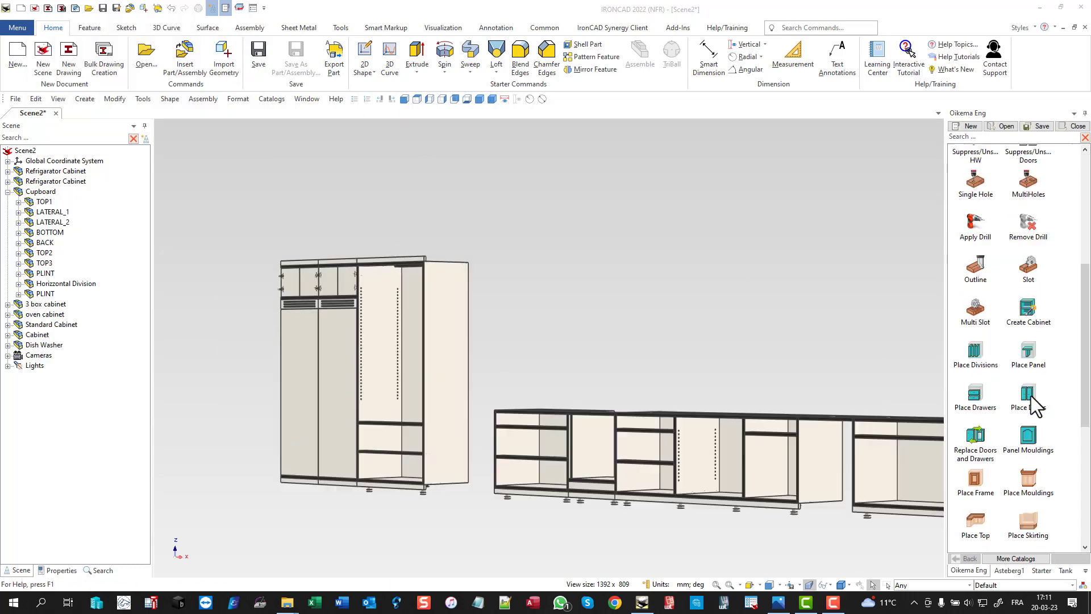
Step: Place doors on the cupboard's tall upper opening, using the library door model PORTE INSERTA 110 APP DROITE
{"action": "left_click_drag", "start_coordinate": [1028, 398], "coordinate": [371, 406]}
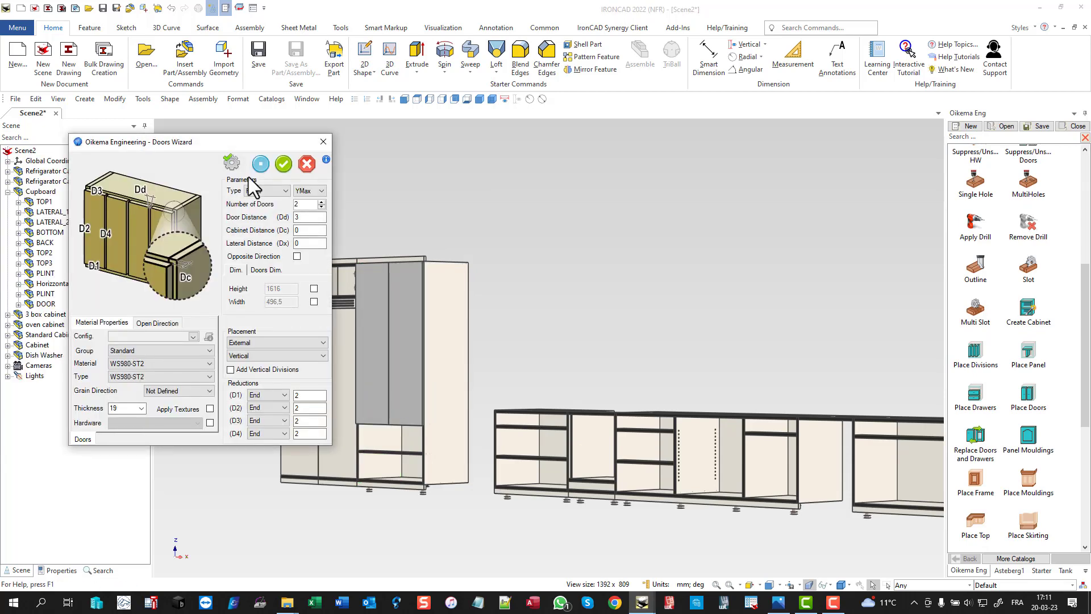
{"action": "scroll", "coordinate": [383, 308], "scroll_direction": "up", "scroll_amount": 4}
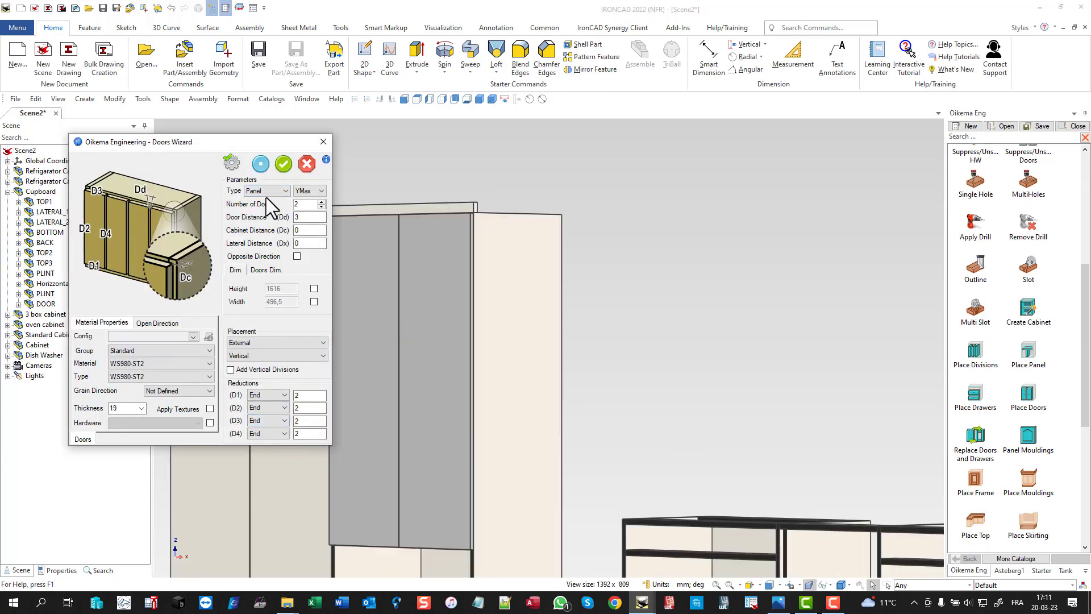
{"action": "left_click", "coordinate": [265, 192]}
{"action": "left_click", "coordinate": [266, 209]}
{"action": "double_click", "coordinate": [165, 367]}
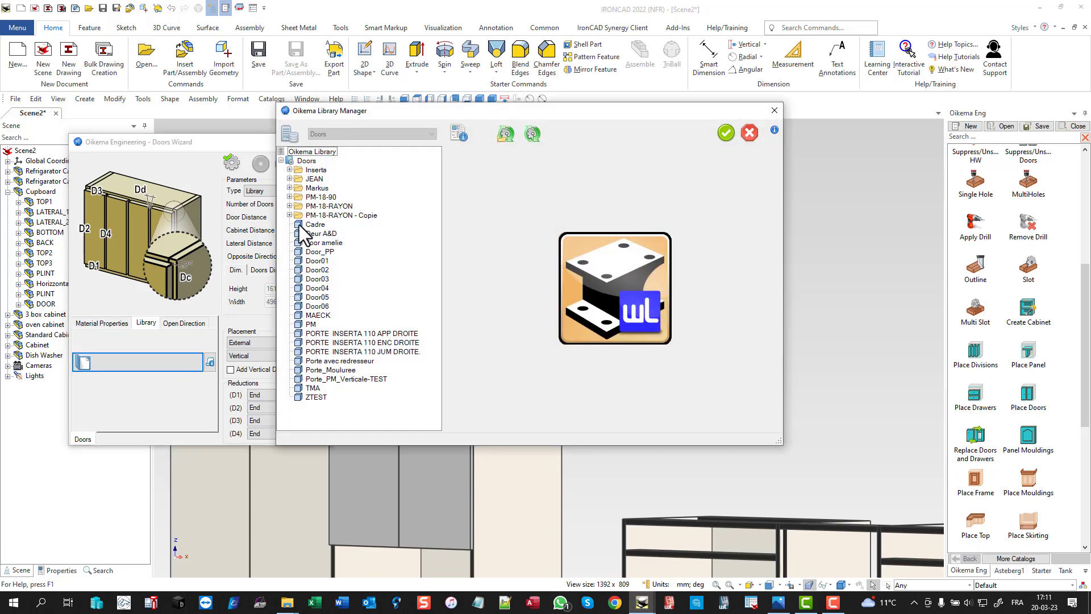
{"action": "double_click", "coordinate": [336, 333]}
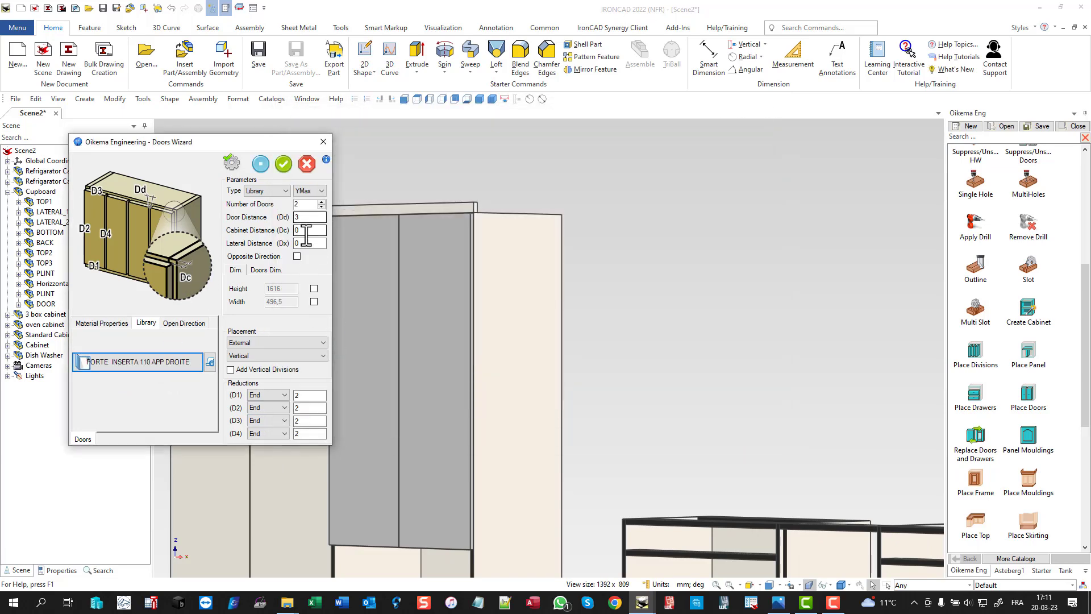
Step: Set the cupboard doors' placement to Internal and apply the change to the model
{"action": "left_click", "coordinate": [277, 343]}
{"action": "left_click", "coordinate": [278, 357]}
{"action": "left_click", "coordinate": [261, 164]}
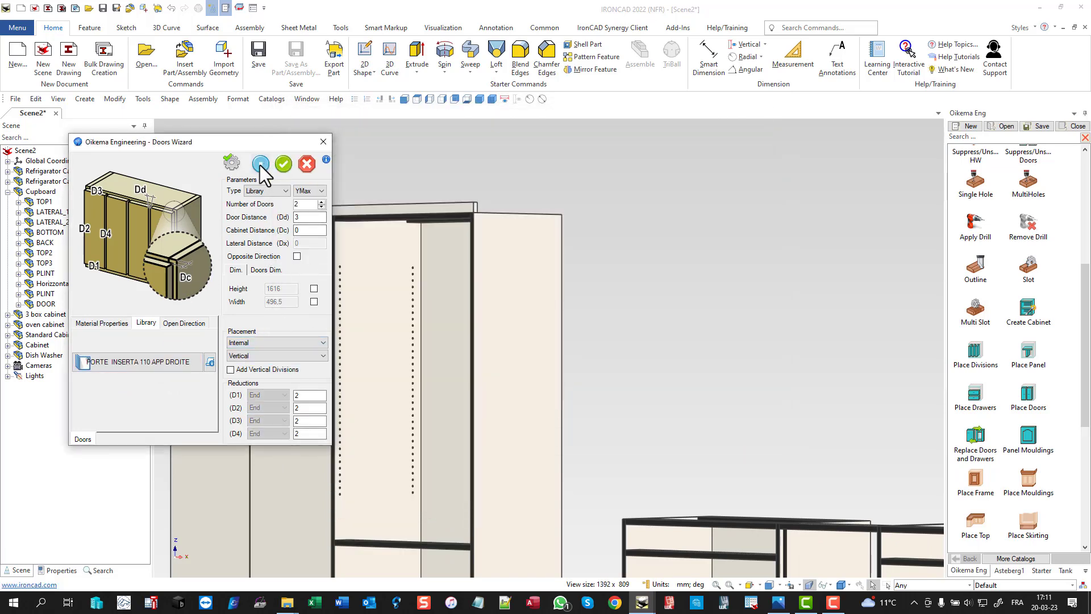
{"action": "left_click", "coordinate": [283, 164]}
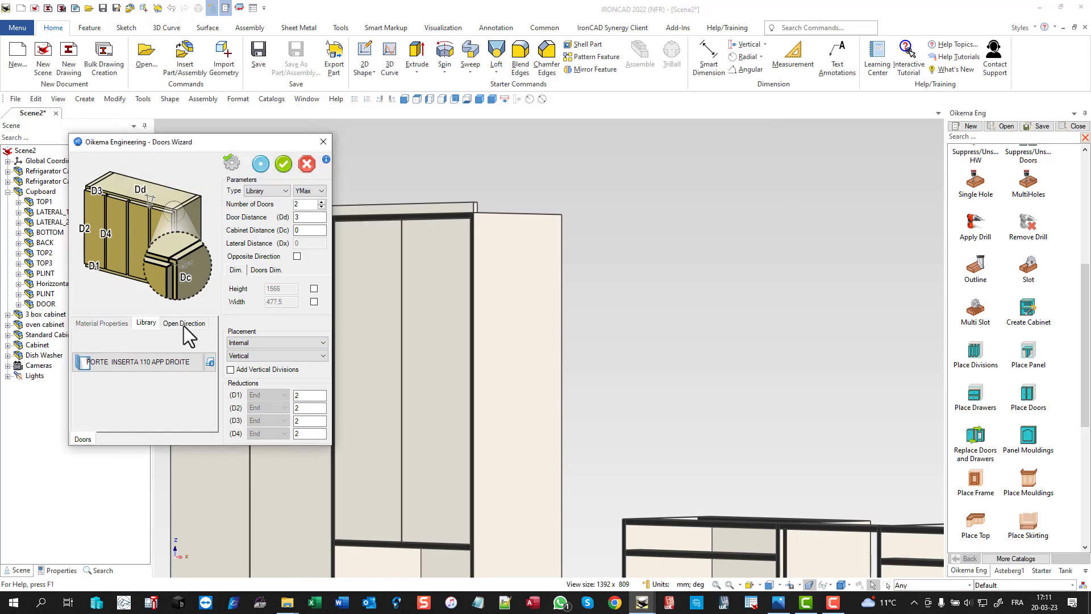
Step: Make Door2 open to the left, test the opening directions and finish the cupboard's doors
{"action": "left_click", "coordinate": [183, 323]}
{"action": "left_click", "coordinate": [78, 359]}
{"action": "left_click", "coordinate": [201, 337]}
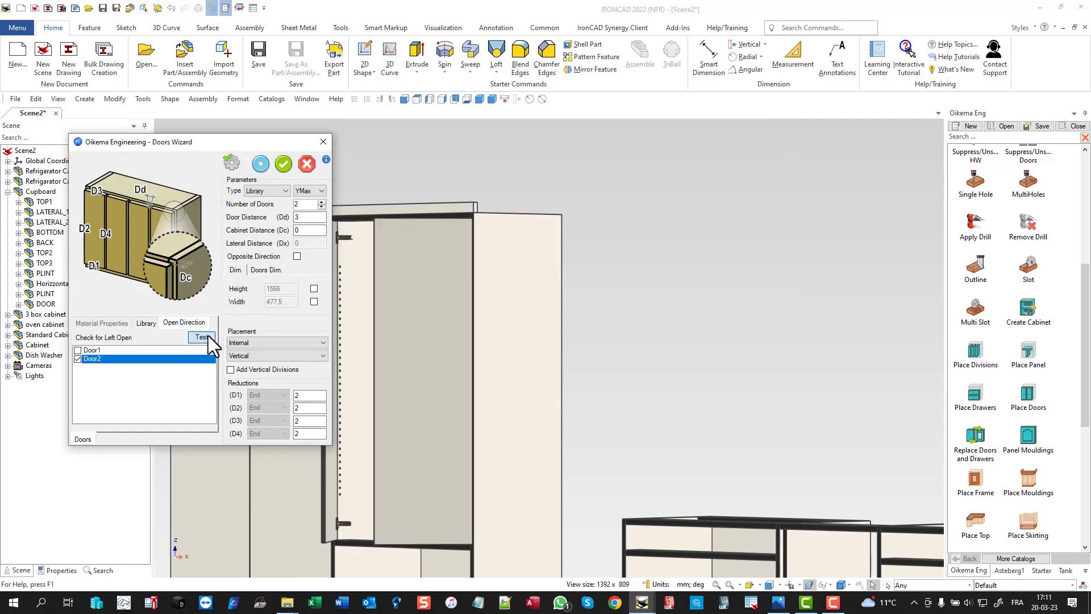
{"action": "left_click", "coordinate": [283, 165]}
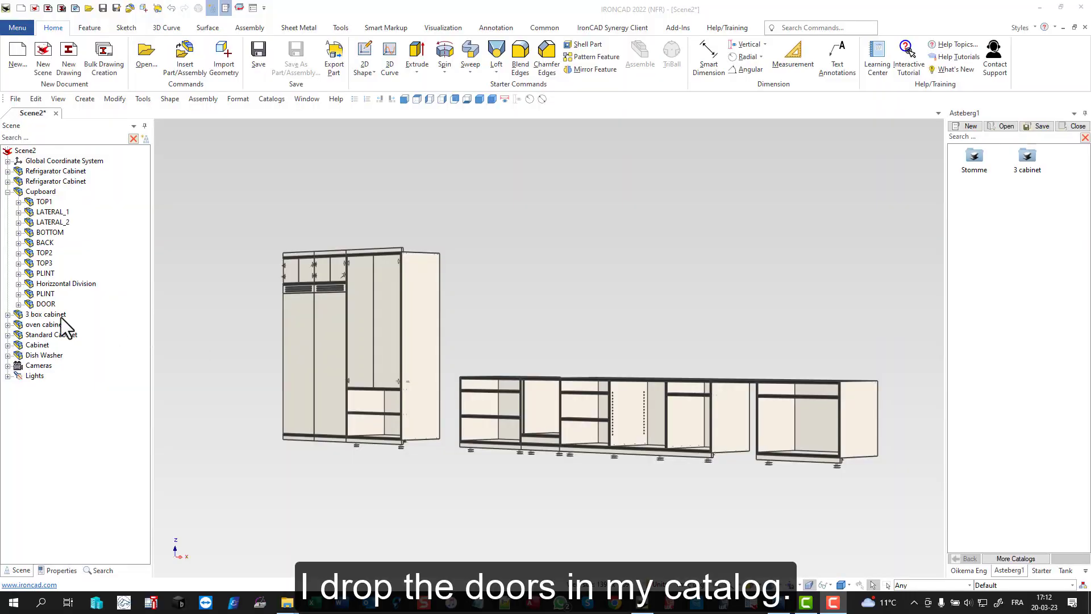
Step: Save the cupboard's DOOR assembly as a reusable item in the Asteberg1 catalog
{"action": "left_click", "coordinate": [43, 304]}
{"action": "left_click_drag", "start_coordinate": [26, 303], "coordinate": [911, 264]}
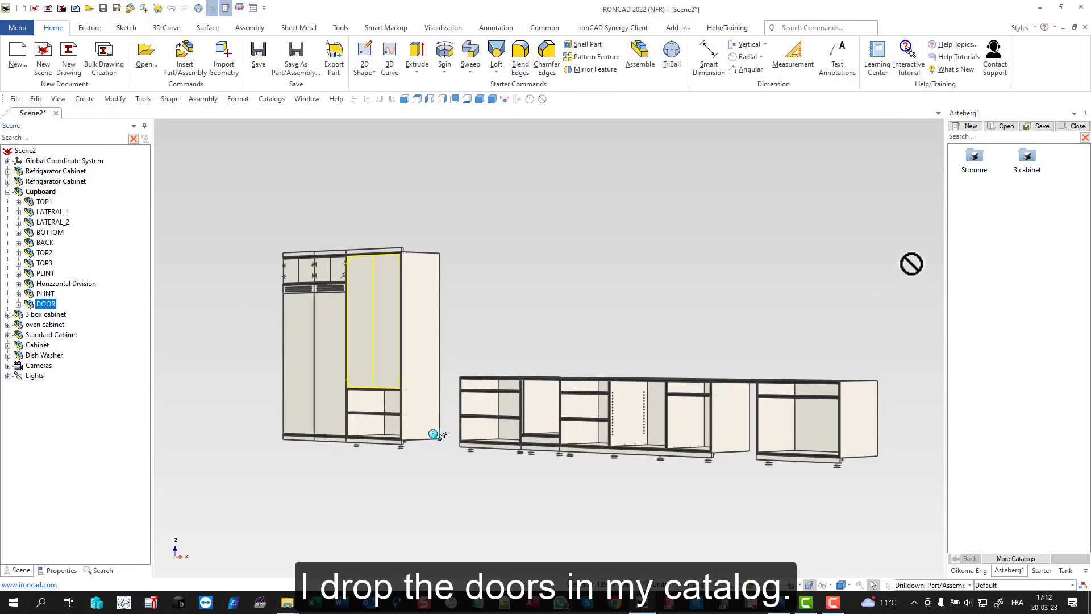
{"action": "left_click_drag", "start_coordinate": [970, 236], "coordinate": [970, 238]}
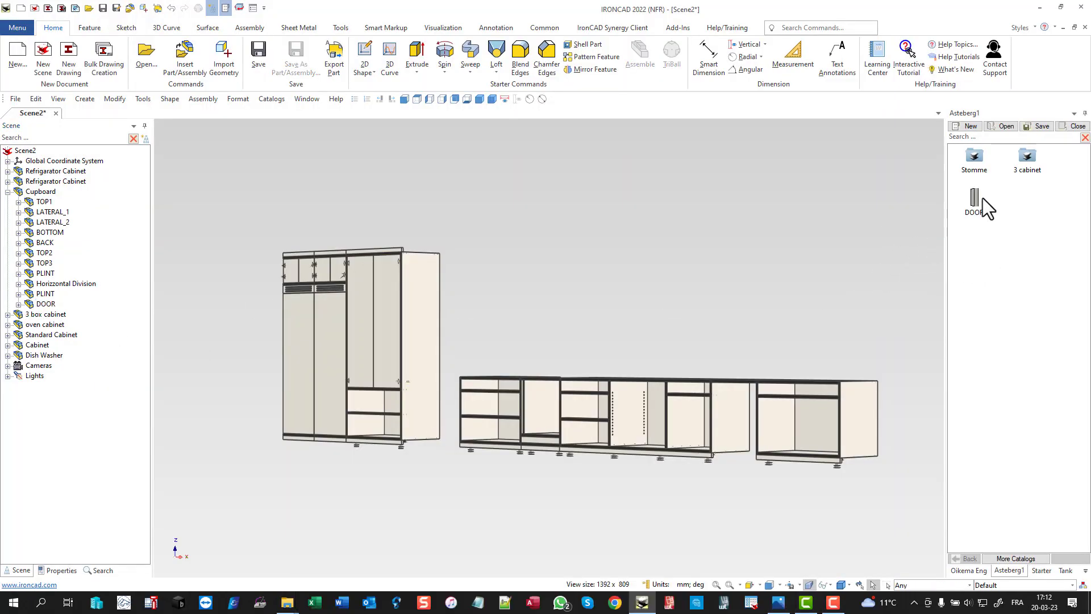
Step: Place the catalog DOOR in the lower opening of the last Cabinet and in the Standard Cabinet's lower end opening
{"action": "left_click_drag", "start_coordinate": [974, 200], "coordinate": [772, 436]}
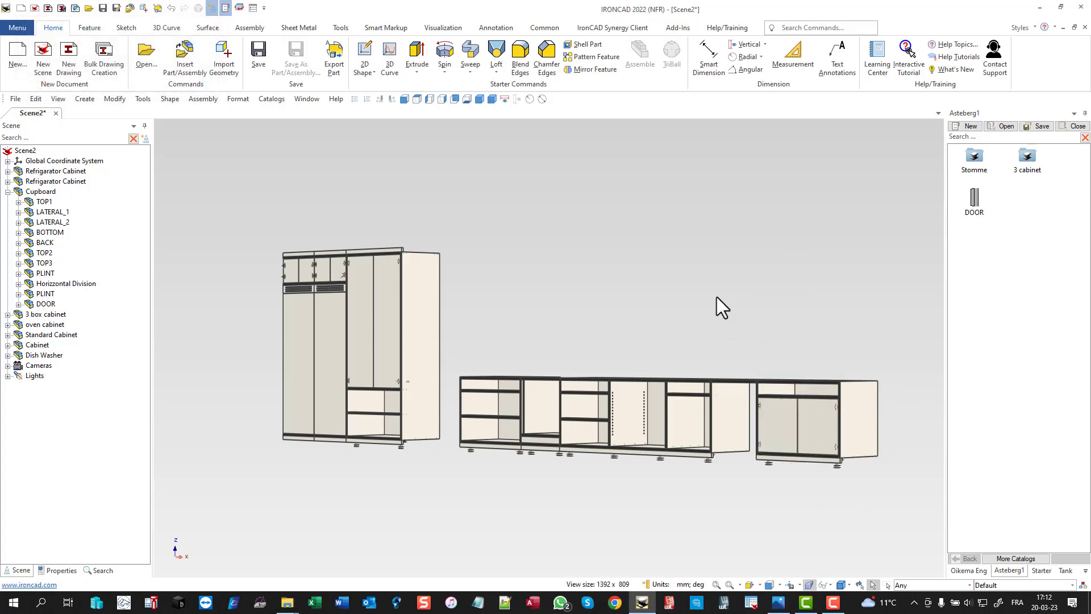
{"action": "scroll", "coordinate": [630, 397], "scroll_direction": "up", "scroll_amount": 5}
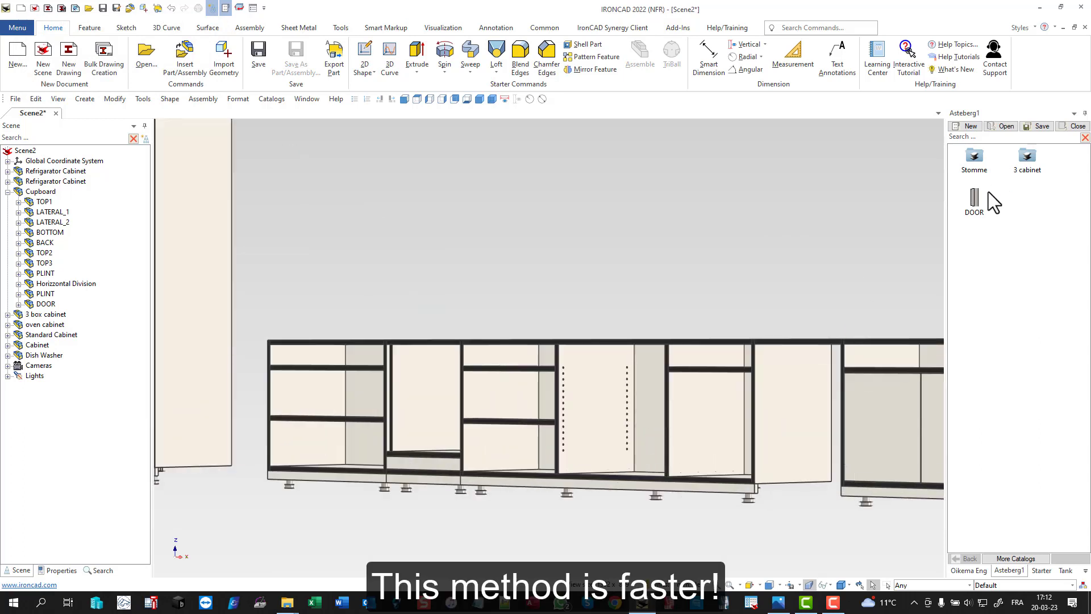
{"action": "left_click_drag", "start_coordinate": [868, 317], "coordinate": [688, 453]}
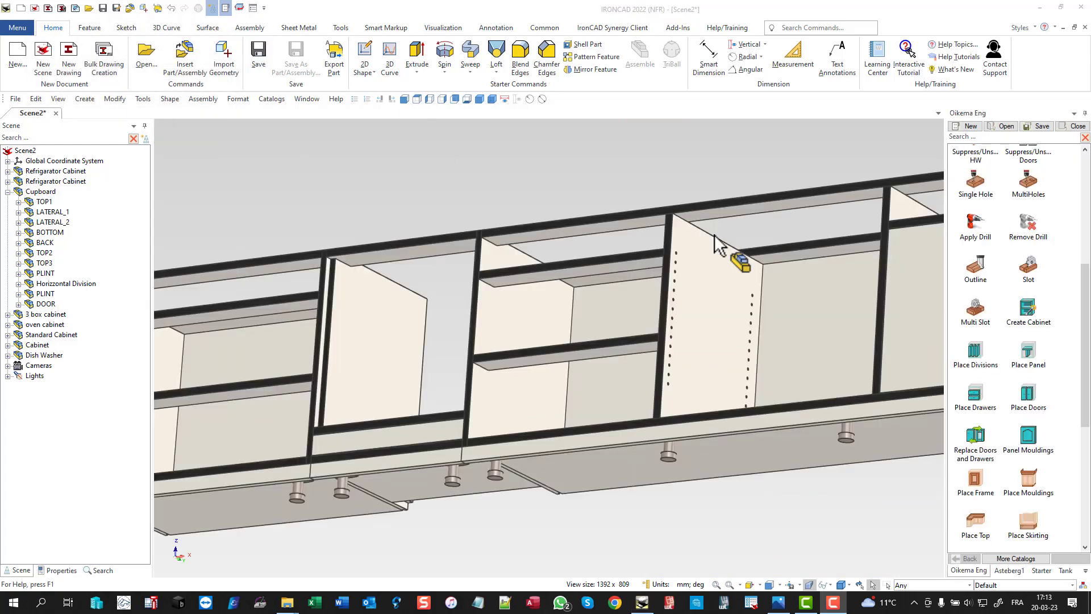
Step: Place a drawer in the bottom opening of the Standard Cabinet's drawer section, using the model TIR BOIS 18 MOVENTO 760 VARIATIONS
{"action": "left_click_drag", "start_coordinate": [726, 244], "coordinate": [529, 362]}
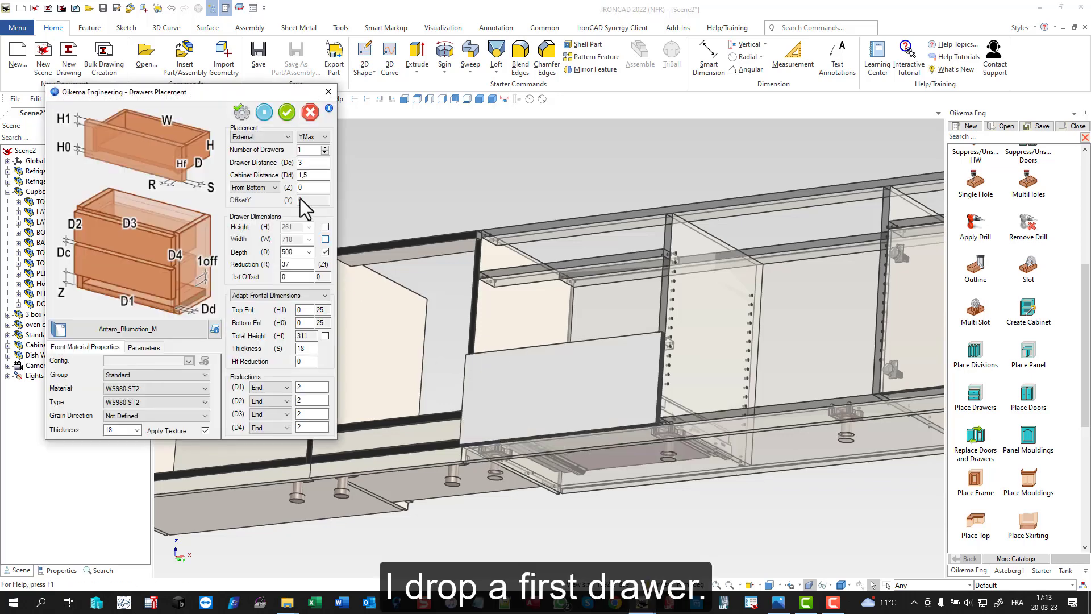
{"action": "left_click", "coordinate": [143, 328]}
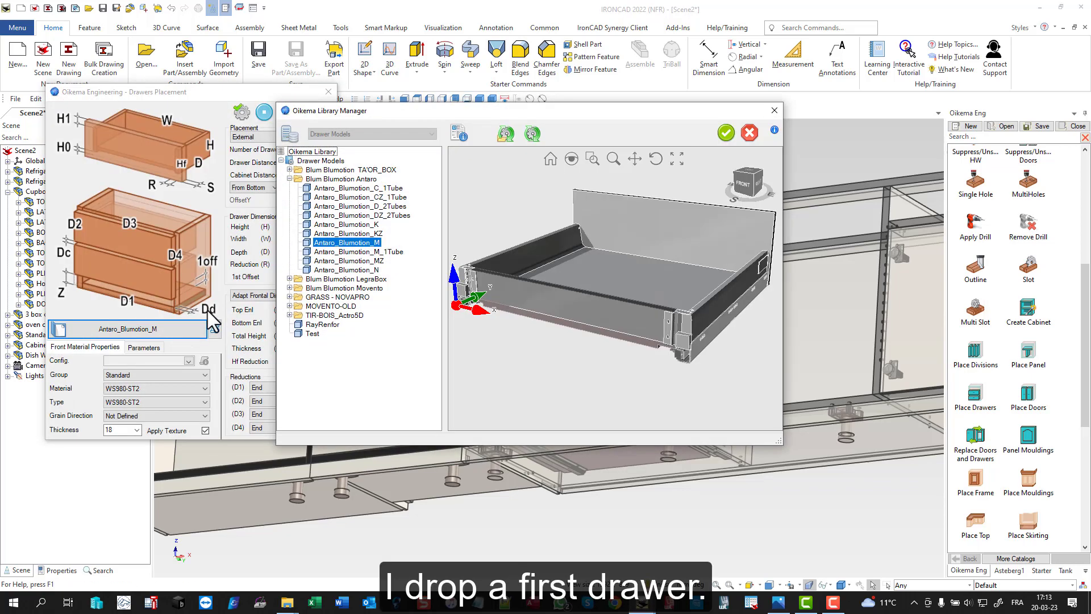
{"action": "left_click", "coordinate": [289, 287]}
{"action": "left_click", "coordinate": [297, 306]}
{"action": "left_click", "coordinate": [307, 314]}
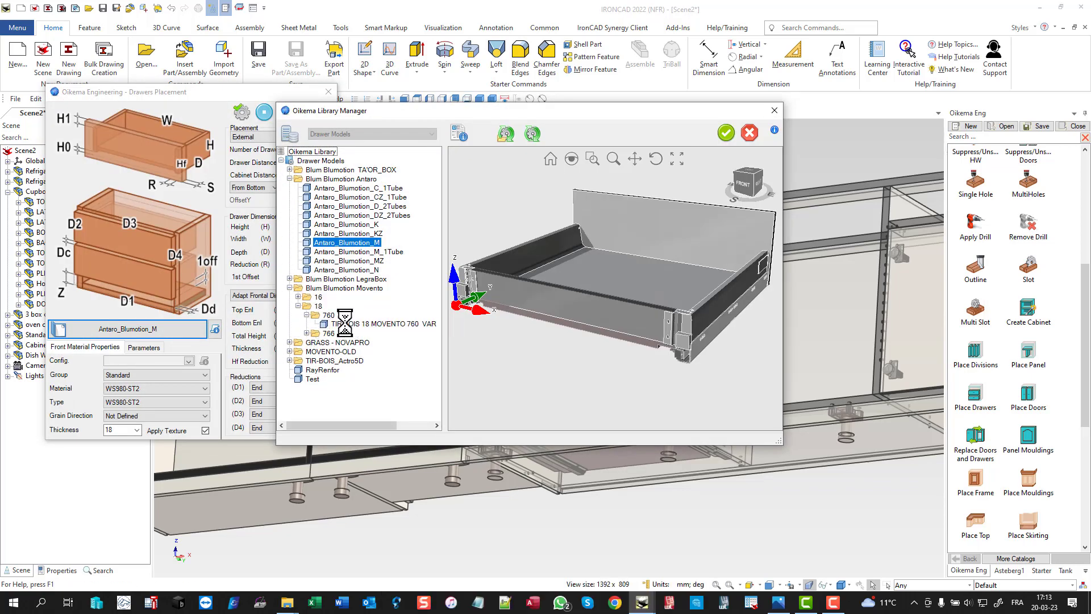
{"action": "left_click", "coordinate": [364, 323]}
{"action": "left_click", "coordinate": [725, 132]}
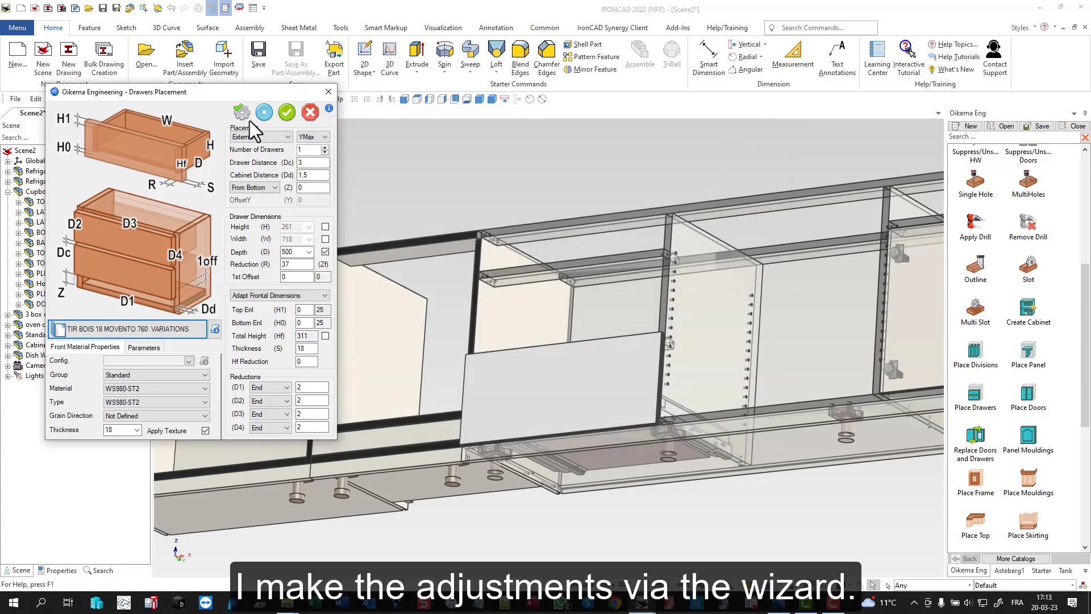
Step: Set the drawer to Internal placement with material H1145-ST10, reduction 5 and top enlargement 20, and apply it
{"action": "left_click", "coordinate": [284, 137]}
{"action": "left_click", "coordinate": [284, 152]}
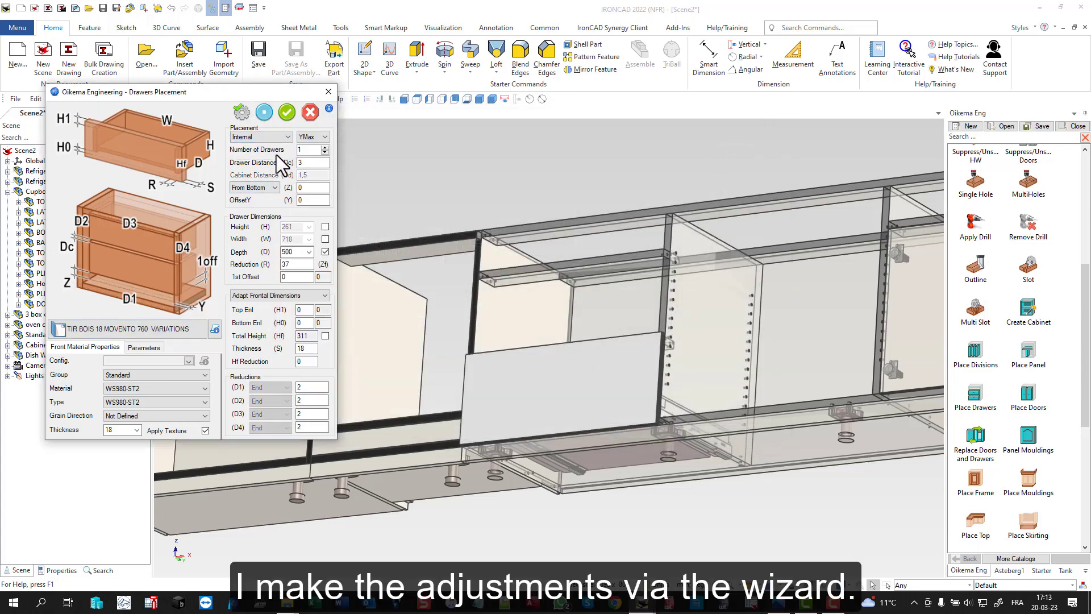
{"action": "left_click", "coordinate": [267, 117]}
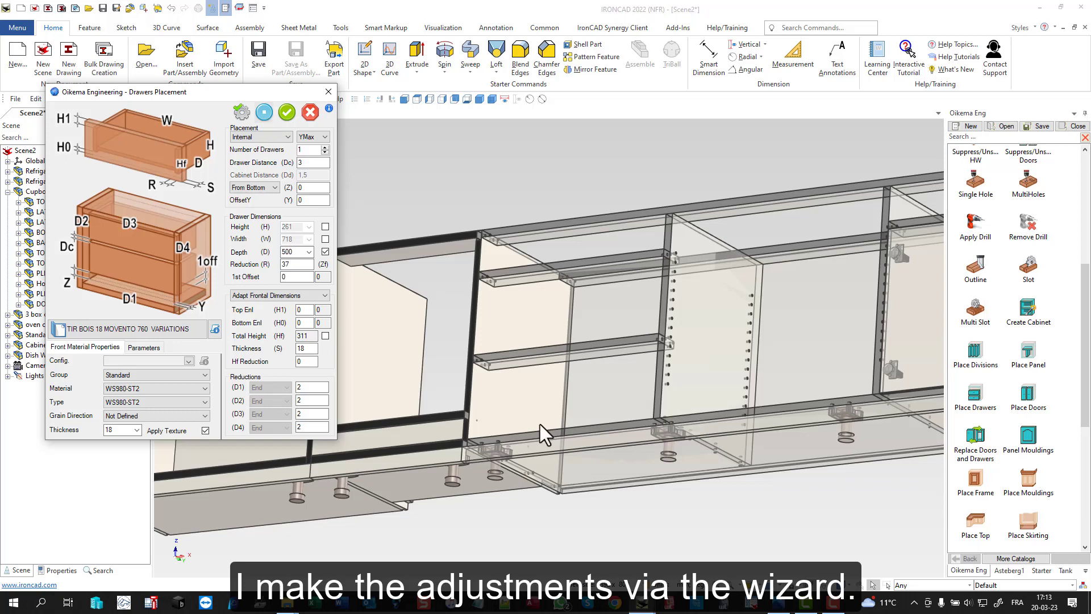
{"action": "left_click", "coordinate": [264, 114]}
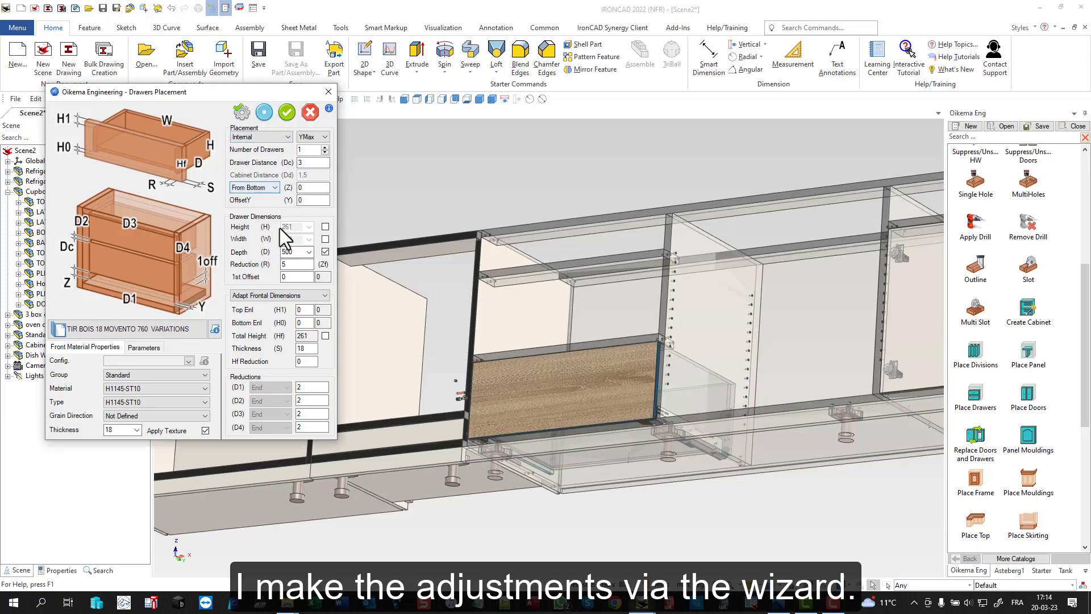
{"action": "type", "text": "20"}
{"action": "left_click", "coordinate": [264, 112]}
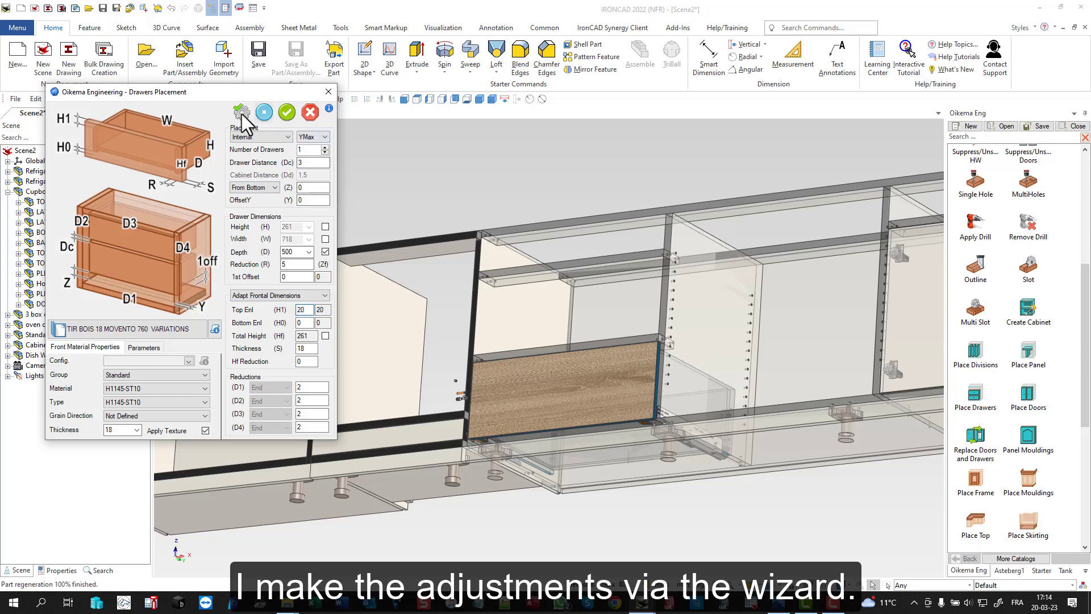
{"action": "left_click", "coordinate": [241, 113]}
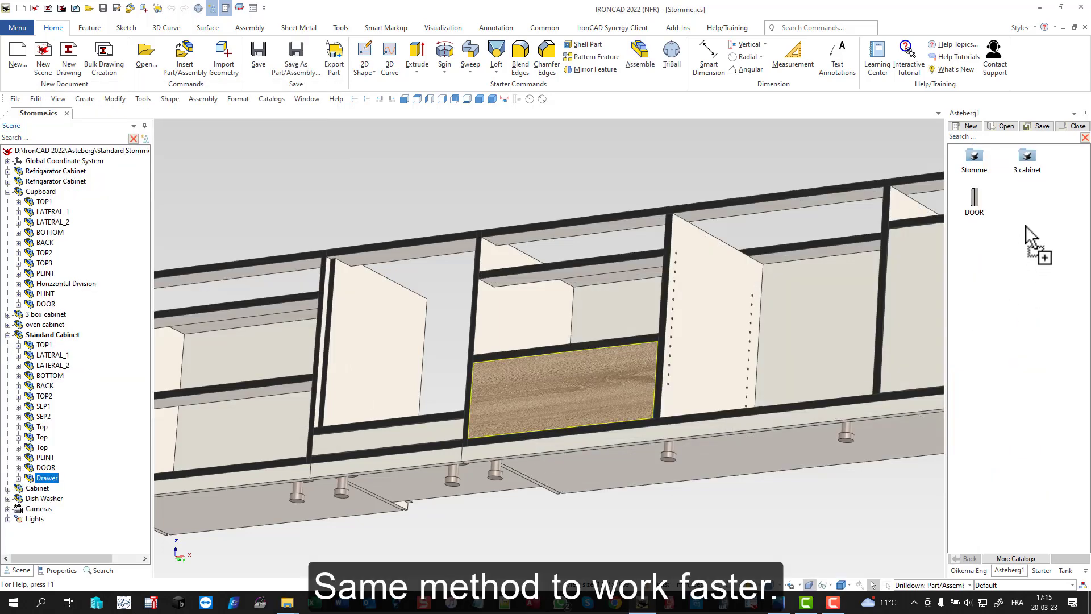
Step: Save the wood-front Drawer to the Asteberg1 catalog and place a copy in the opening directly above it
{"action": "left_click_drag", "start_coordinate": [1025, 227], "coordinate": [1025, 226]}
{"action": "left_click", "coordinate": [798, 156]}
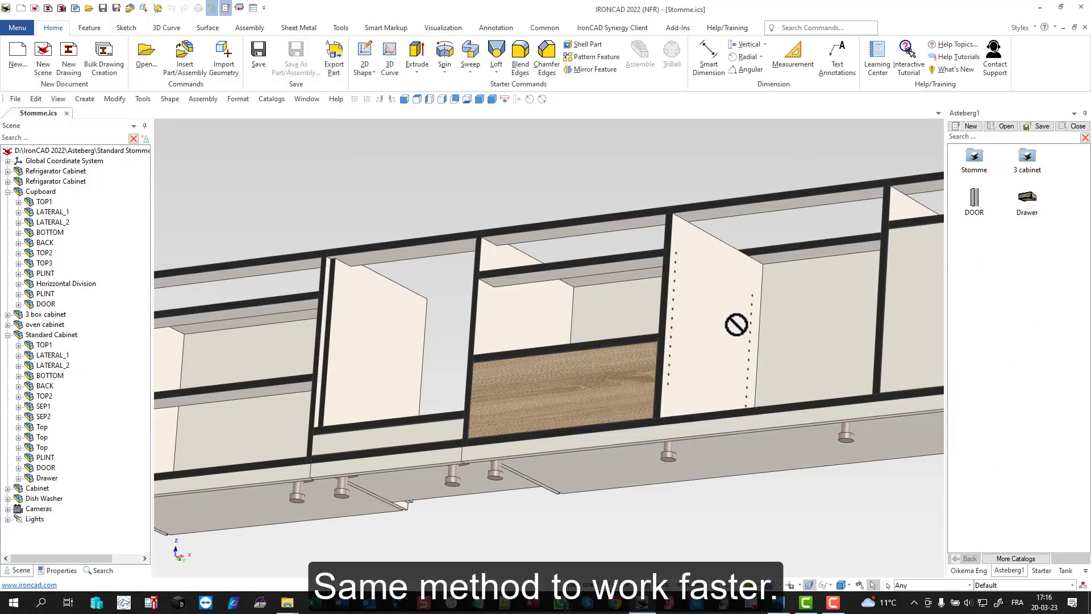
{"action": "left_click_drag", "start_coordinate": [735, 324], "coordinate": [555, 277]}
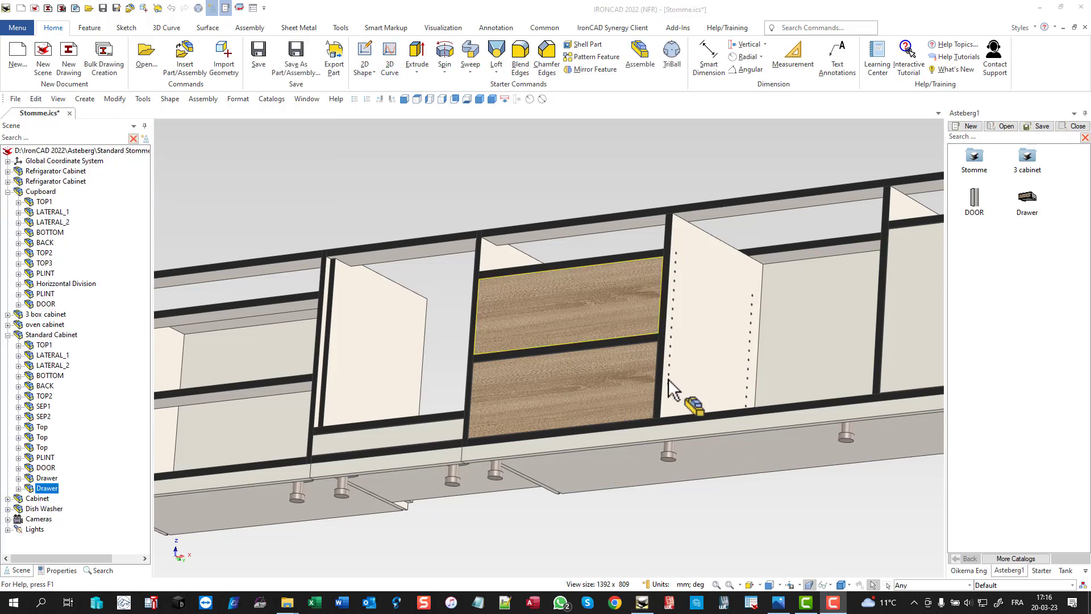
Step: Place a catalog Drawer in the 3 box cabinet's bottom opening and the catalog DOOR in the Standard Cabinet's tall middle opening
{"action": "scroll", "coordinate": [679, 378], "scroll_direction": "down", "scroll_amount": 3}
{"action": "scroll", "coordinate": [284, 419], "scroll_direction": "up", "scroll_amount": 5}
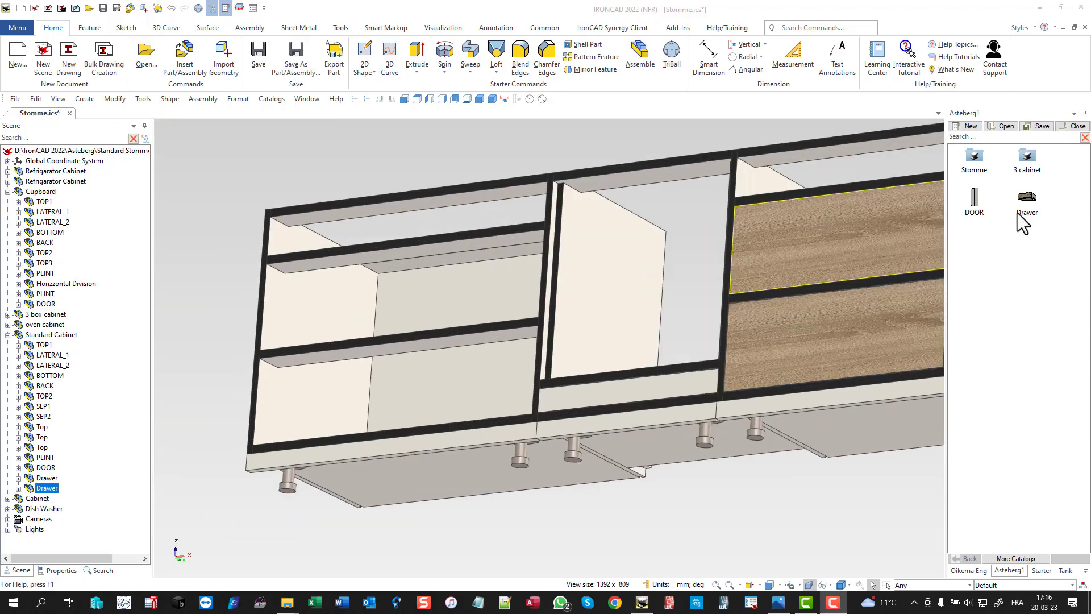
{"action": "left_click_drag", "start_coordinate": [1023, 223], "coordinate": [292, 360]}
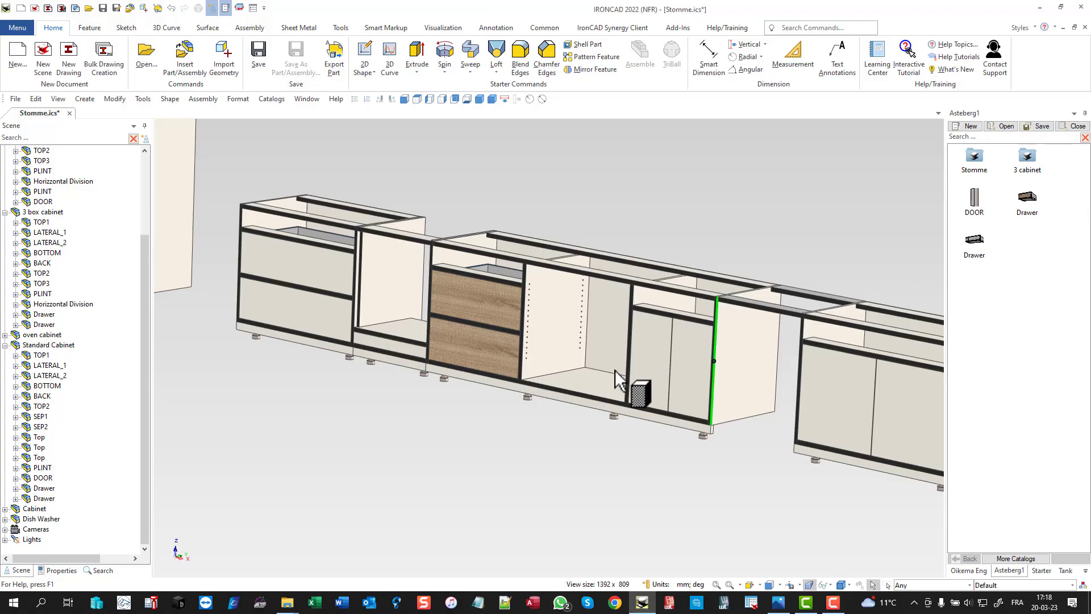
{"action": "left_click_drag", "start_coordinate": [615, 369], "coordinate": [587, 378]}
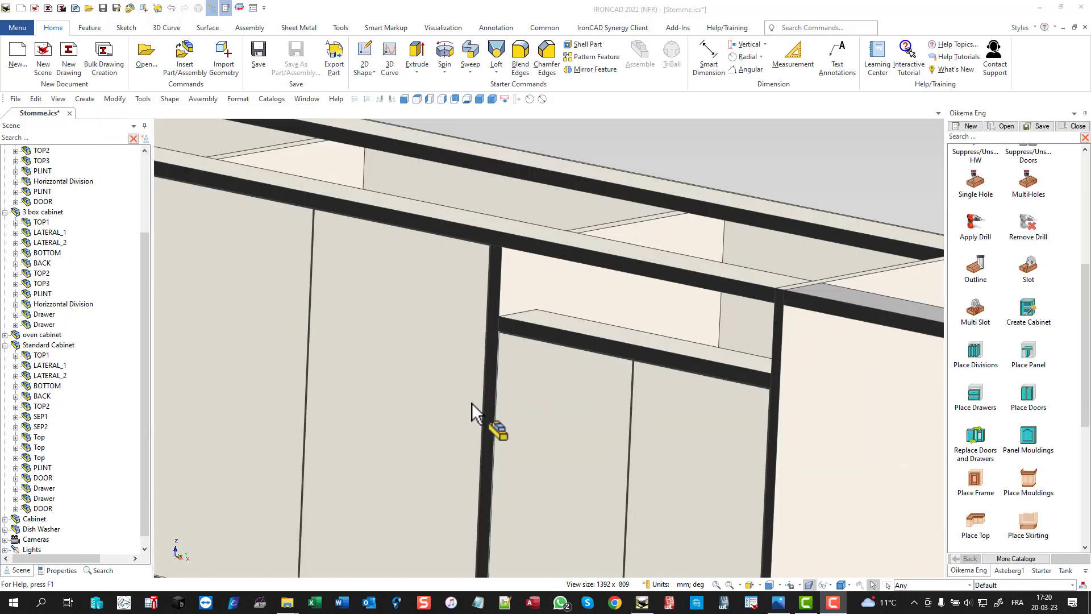
Step: Place an internal TIR BOIS 18 MOVENTO 760 drawer with top enlargement 10 in the shallow opening above the Standard Cabinet's end doors
{"action": "left_click_drag", "start_coordinate": [475, 414], "coordinate": [554, 327]}
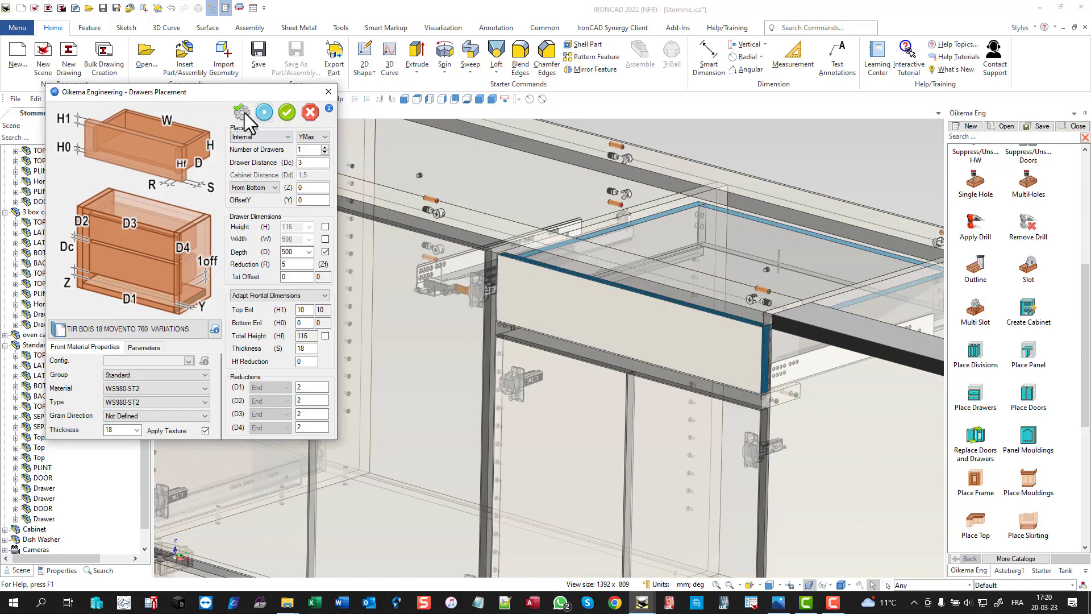
{"action": "left_click", "coordinate": [287, 111]}
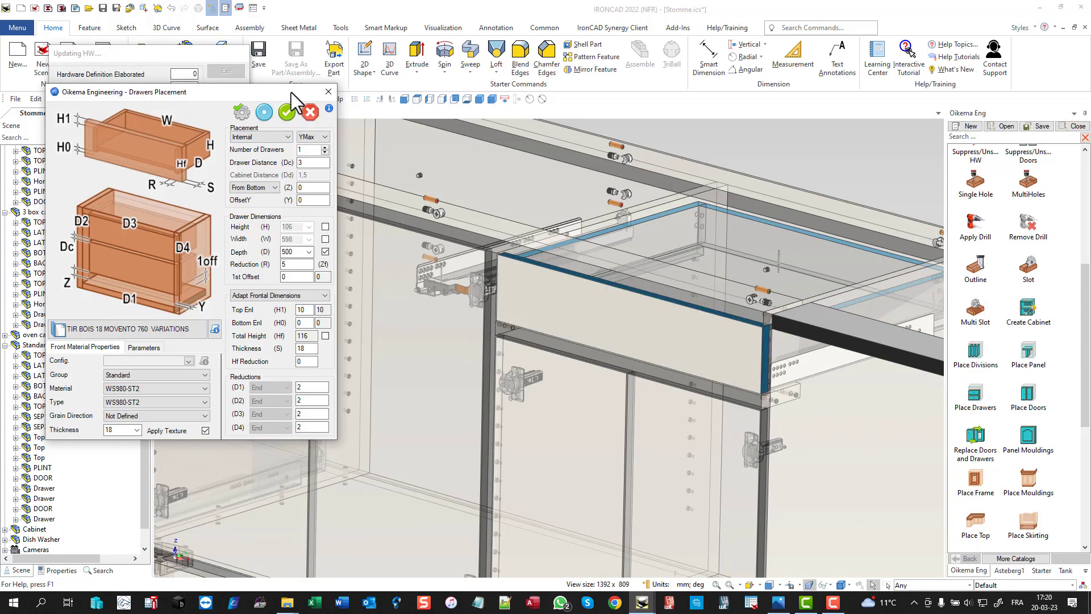
{"action": "left_click", "coordinate": [244, 112]}
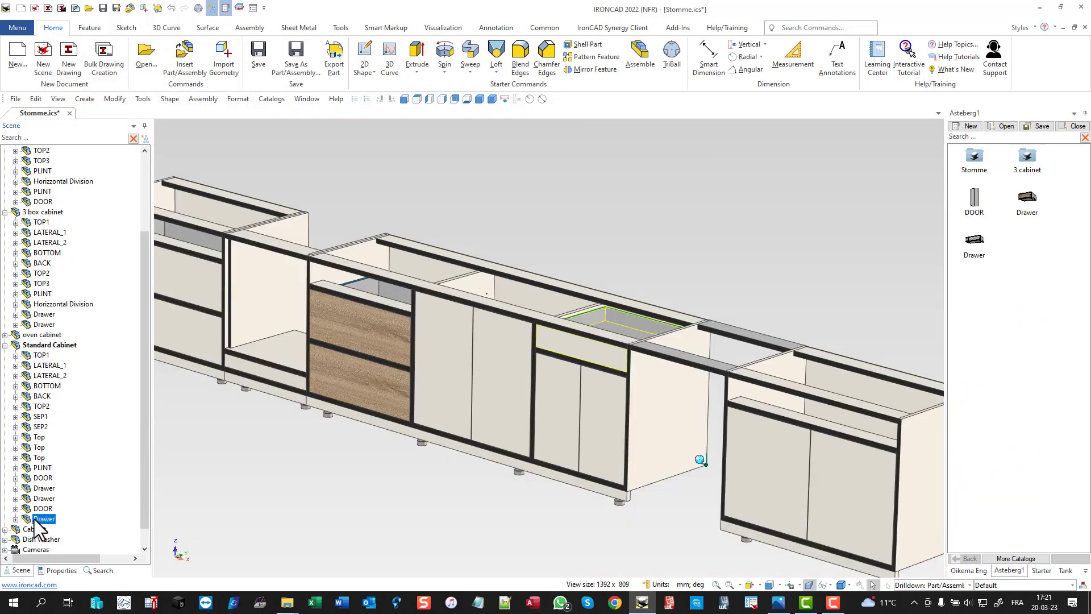
Step: Save the shallow Drawer to the Asteberg1 catalog and place it in the last Cabinet's top opening
{"action": "left_click_drag", "start_coordinate": [39, 520], "coordinate": [1030, 257]}
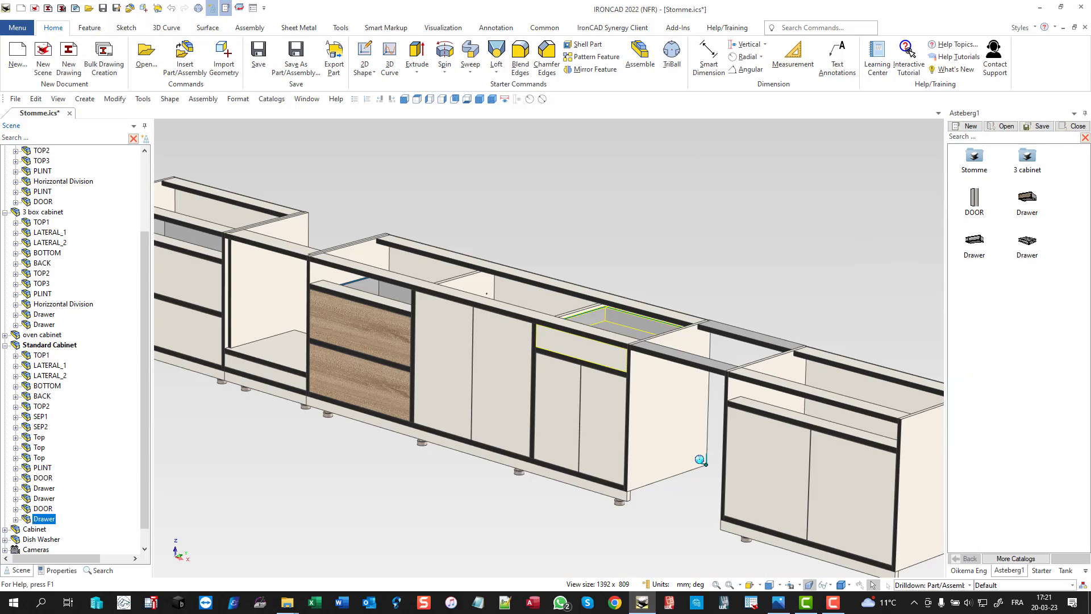
{"action": "scroll", "coordinate": [796, 397], "scroll_direction": "up", "scroll_amount": 3}
{"action": "left_click_drag", "start_coordinate": [1023, 242], "coordinate": [775, 426]}
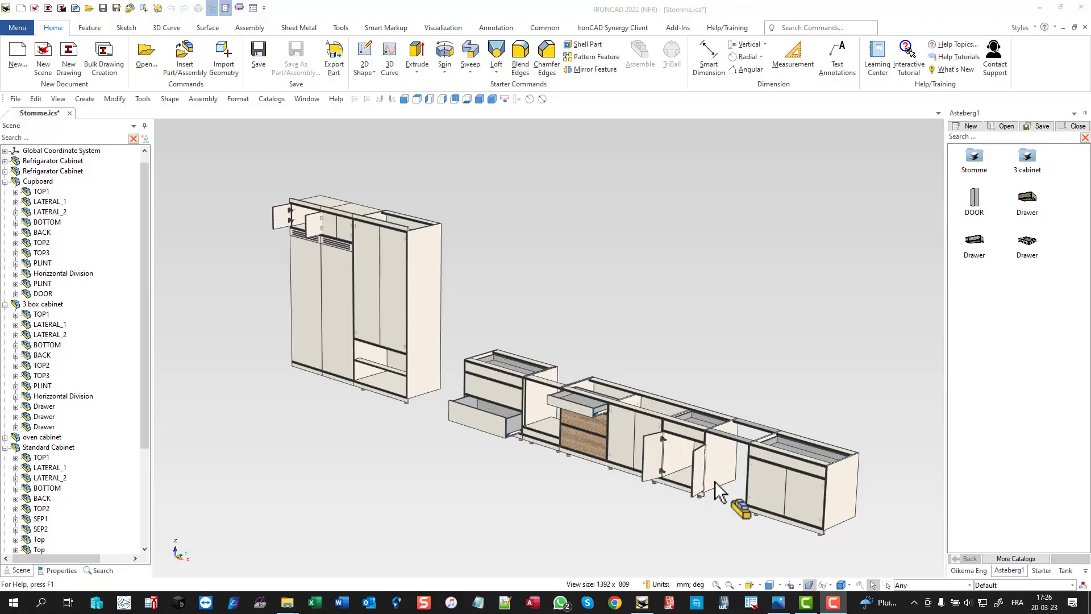
Step: Inspect the fitted doors and drawers, fit the whole kitchen in view and switch the scene configuration to Default
{"action": "scroll", "coordinate": [711, 483], "scroll_direction": "up", "scroll_amount": 4}
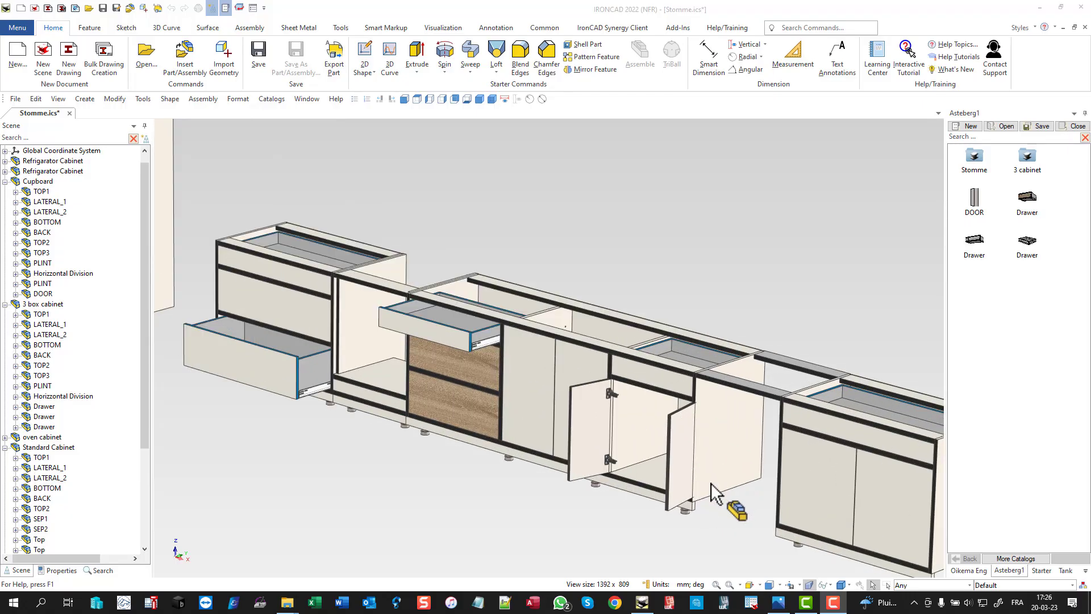
{"action": "scroll", "coordinate": [711, 483], "scroll_direction": "down", "scroll_amount": 5}
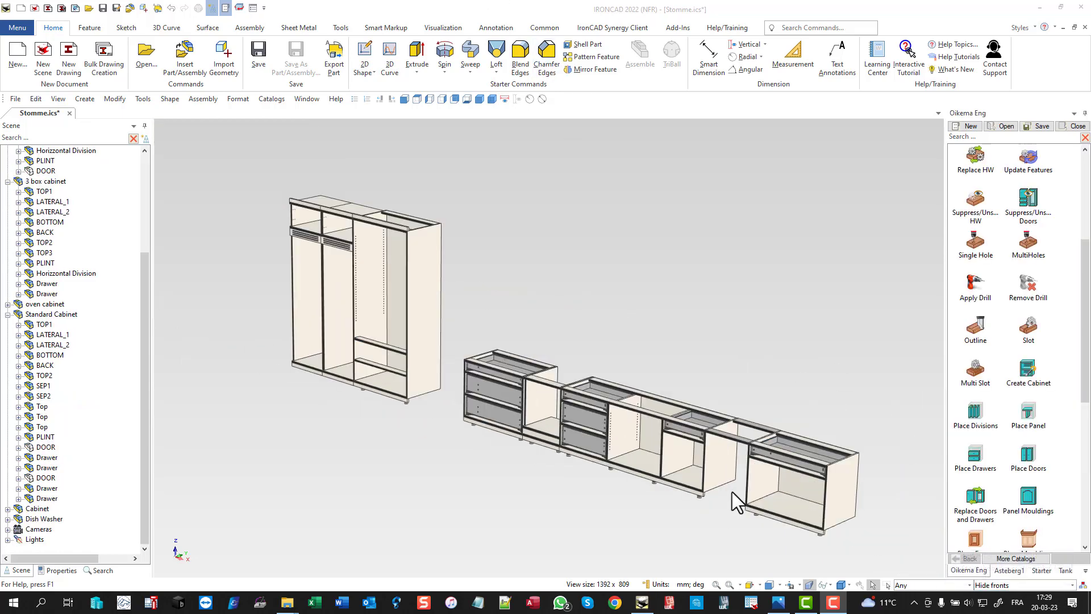
{"action": "scroll", "coordinate": [709, 482], "scroll_direction": "up", "scroll_amount": 5}
{"action": "left_click", "coordinate": [717, 585]}
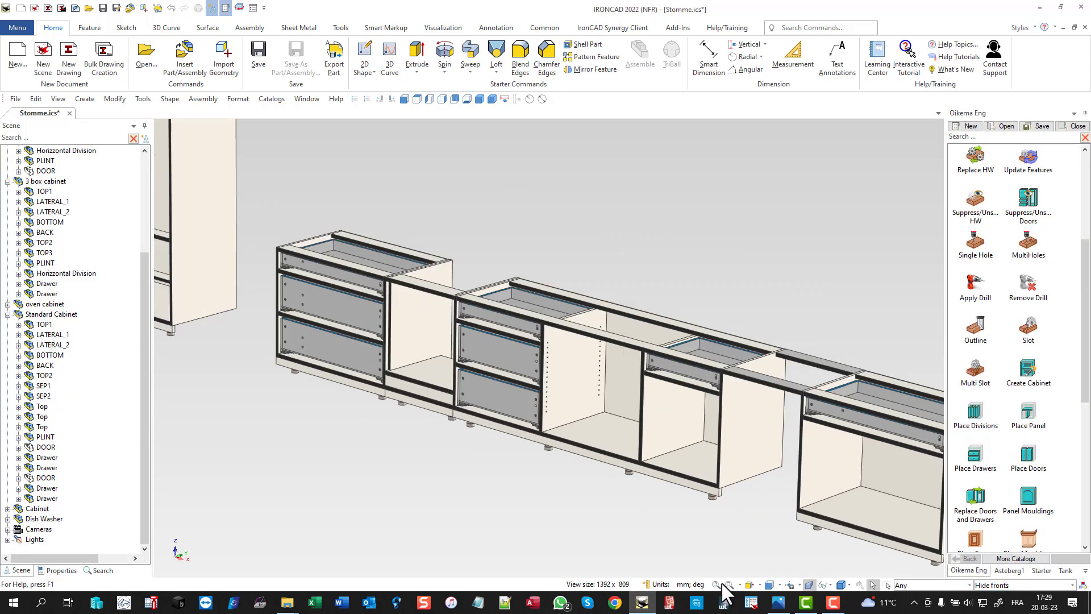
{"action": "left_click", "coordinate": [1072, 584]}
{"action": "left_click", "coordinate": [990, 560]}
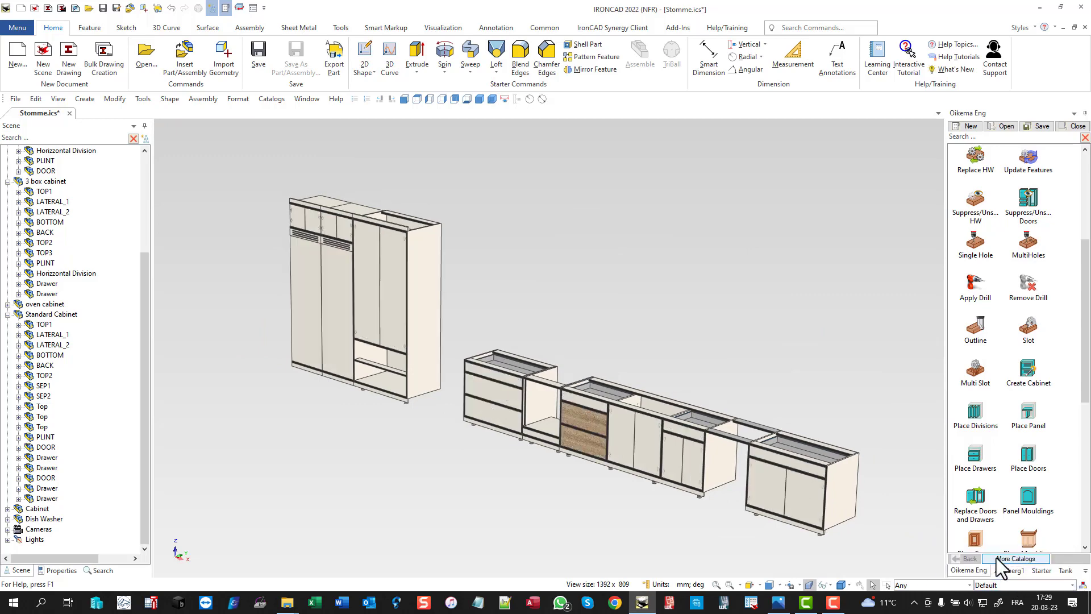
Step: View the kitchen from the front and check it with dashed hidden edges, ending in Shaded With Edges display
{"action": "left_click", "coordinate": [404, 100]}
{"action": "left_click", "coordinate": [492, 99]}
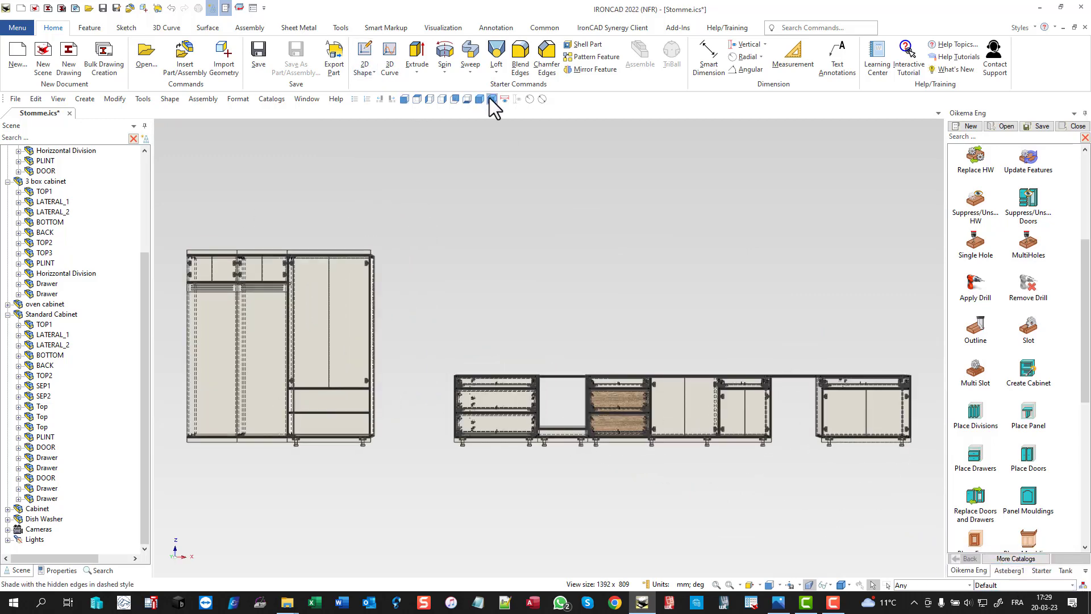
{"action": "left_click", "coordinate": [479, 99]}
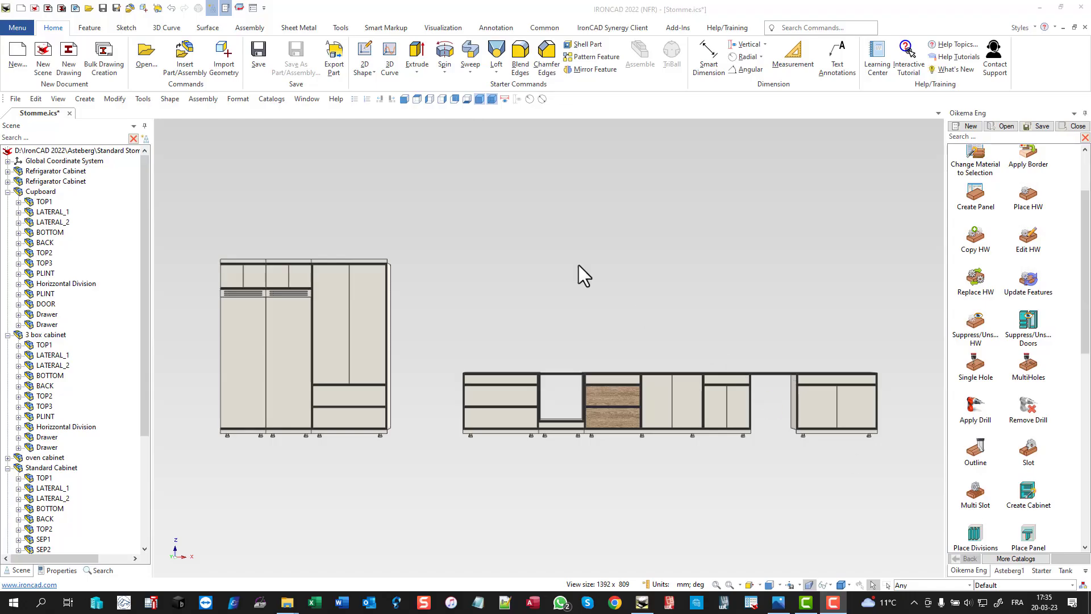
{"action": "left_click", "coordinate": [490, 100]}
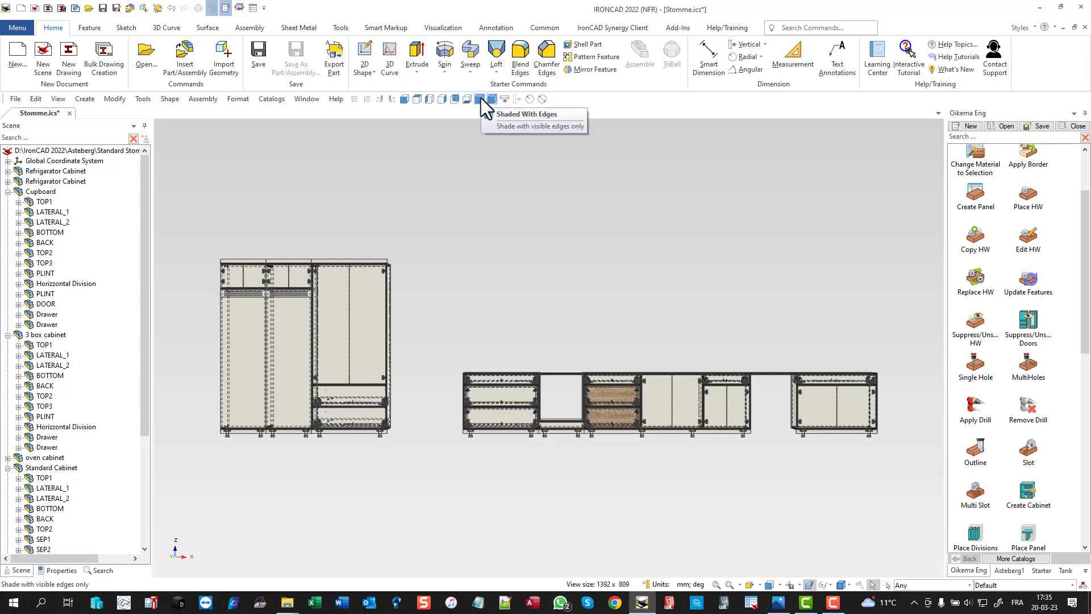
{"action": "left_click", "coordinate": [481, 99]}
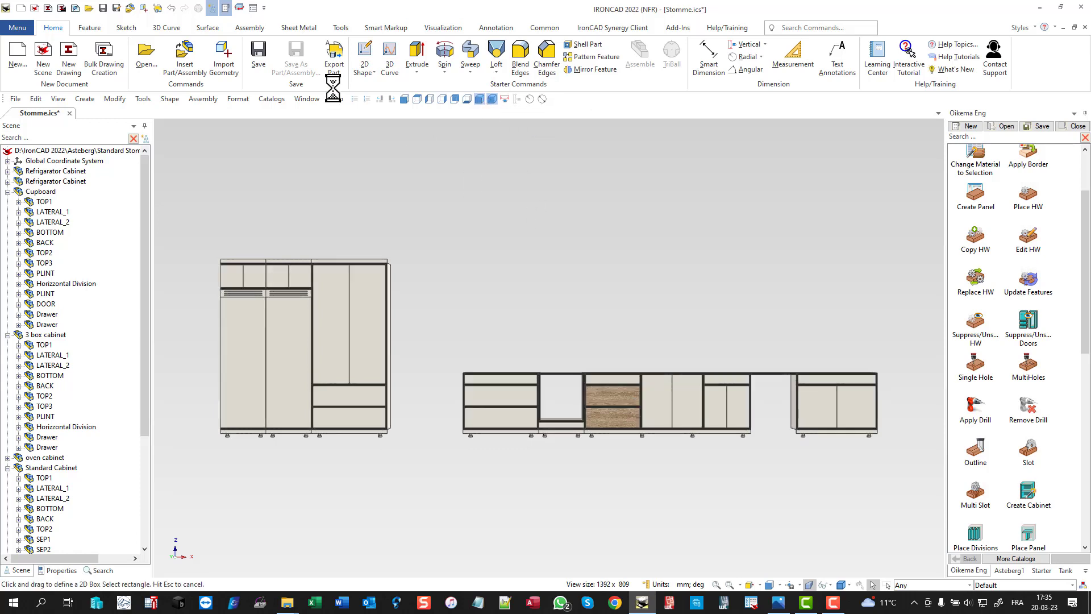